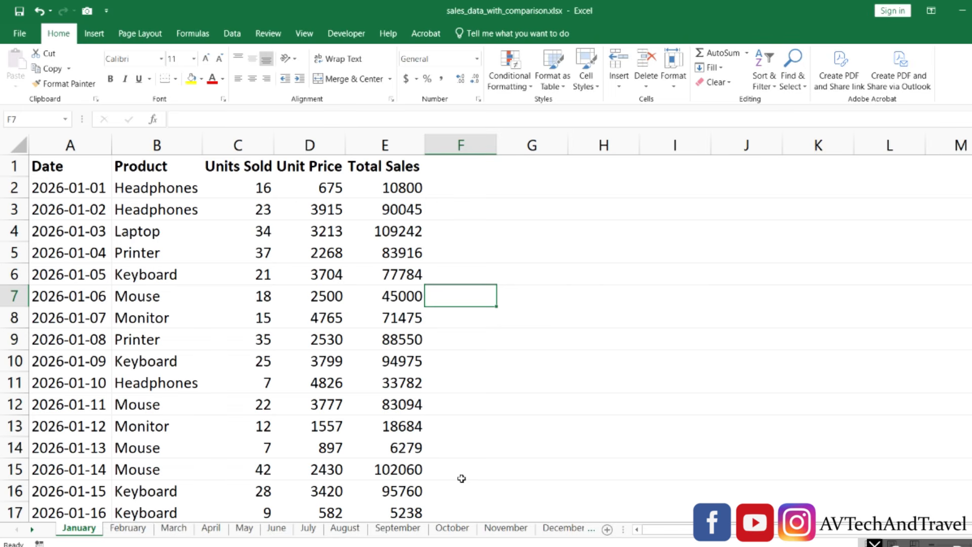
Look through the workbook's sheets up to December and Comparison, and bring the first sheet tabs back into view.
left_click(349, 532)
left_click(562, 529)
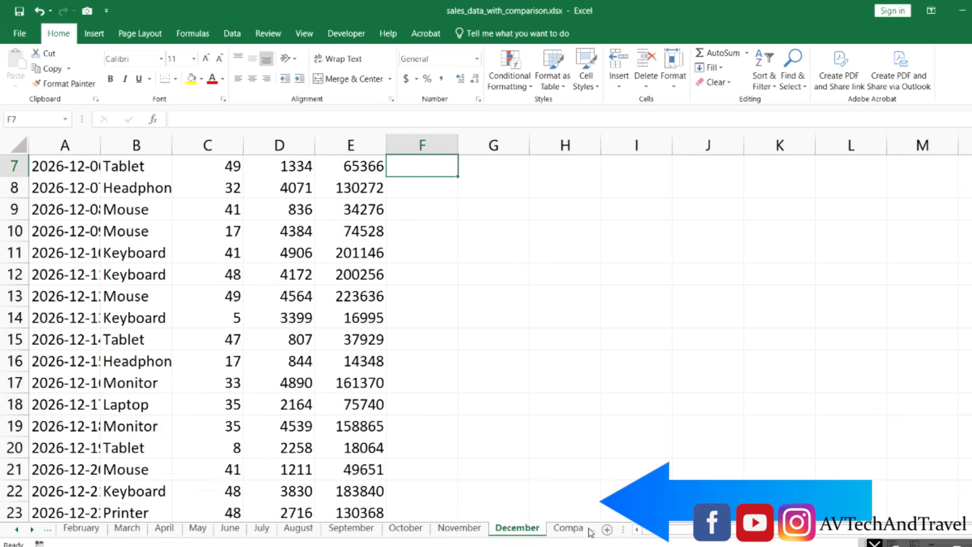
left_click(583, 529)
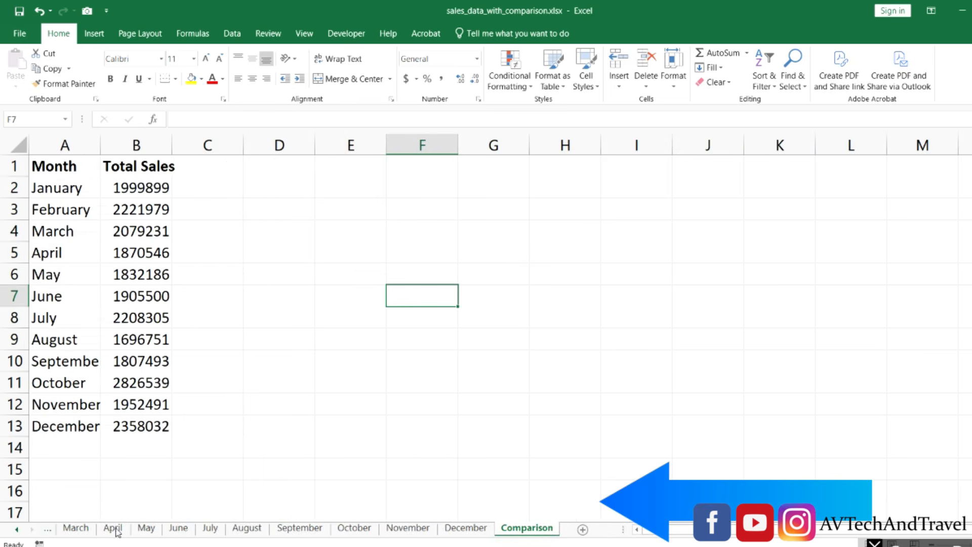
left_click(47, 532)
left_click(47, 531)
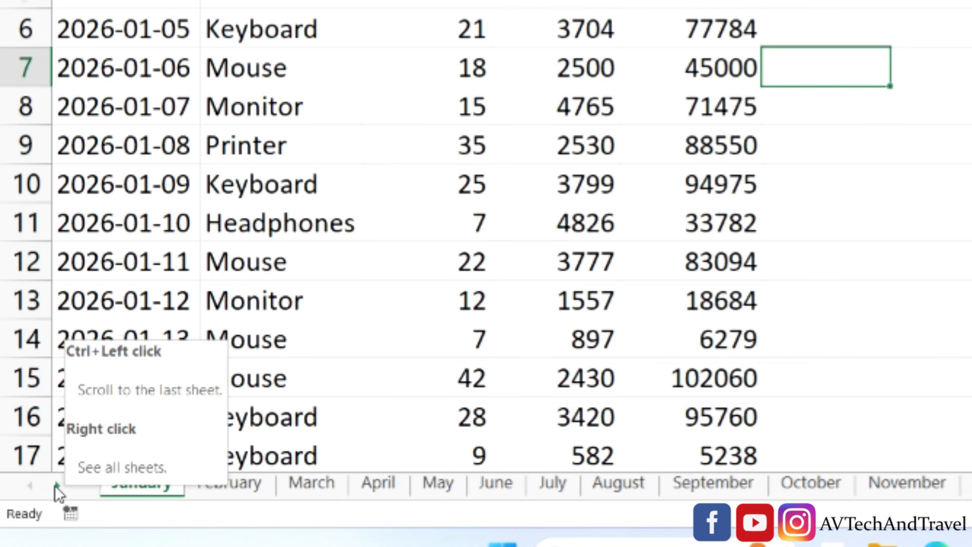
Show the list of all sheets and activate the Comparison sheet from it.
right_click(55, 485)
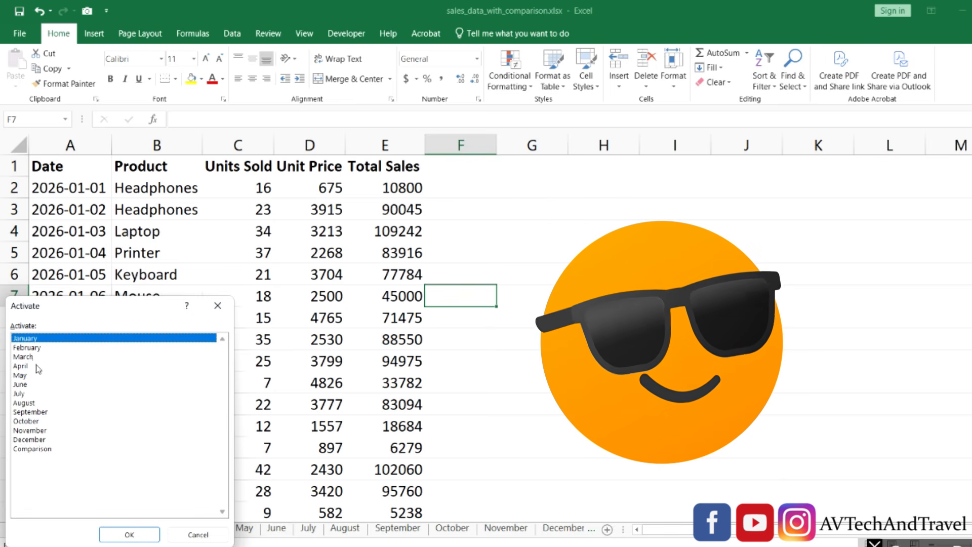
left_click(41, 451)
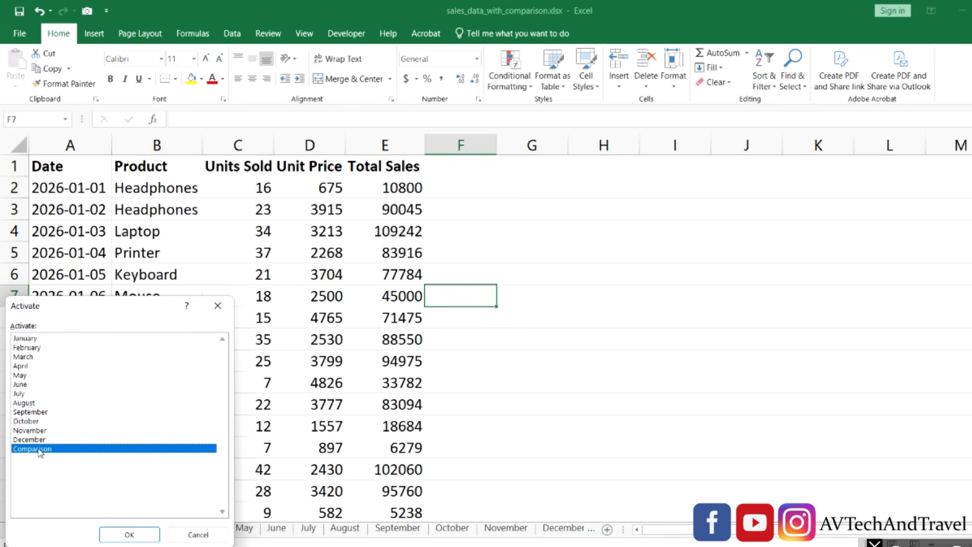
left_click(129, 535)
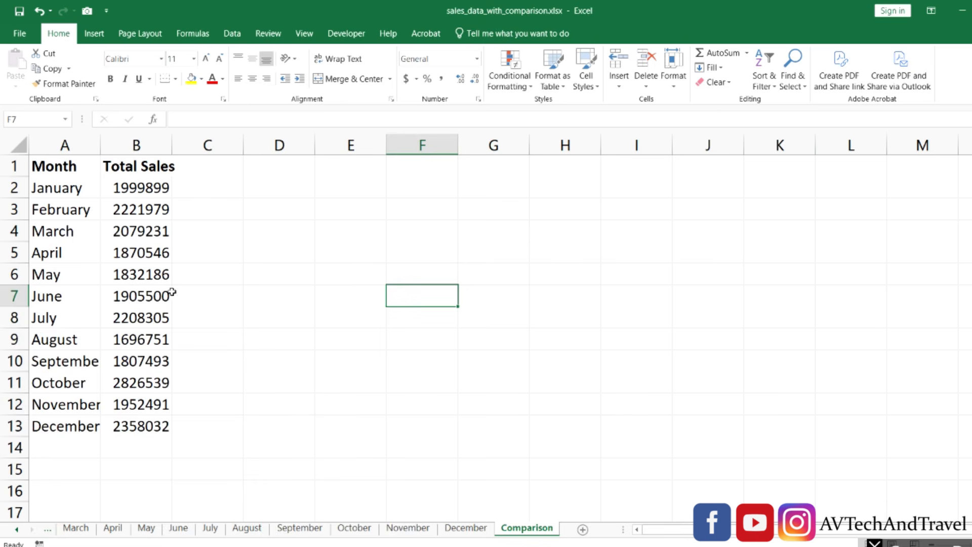
Activate the September sheet from the list of all sheets, and return to January the same way.
right_click(30, 529)
left_click(49, 414)
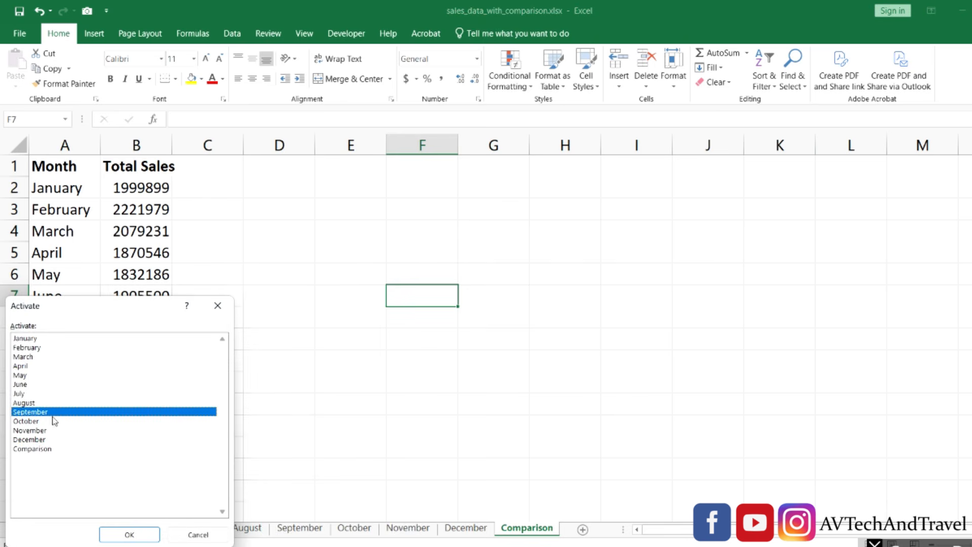
left_click(128, 535)
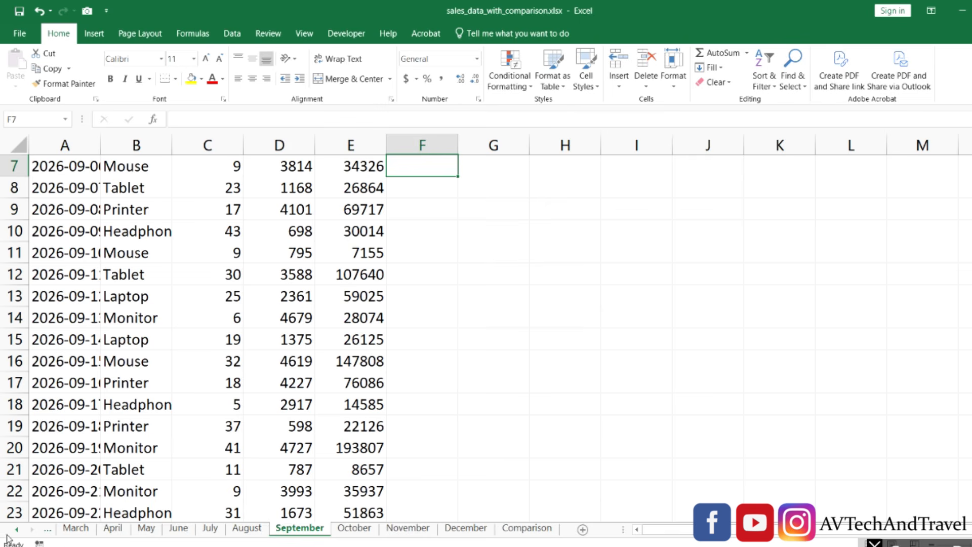
right_click(31, 532)
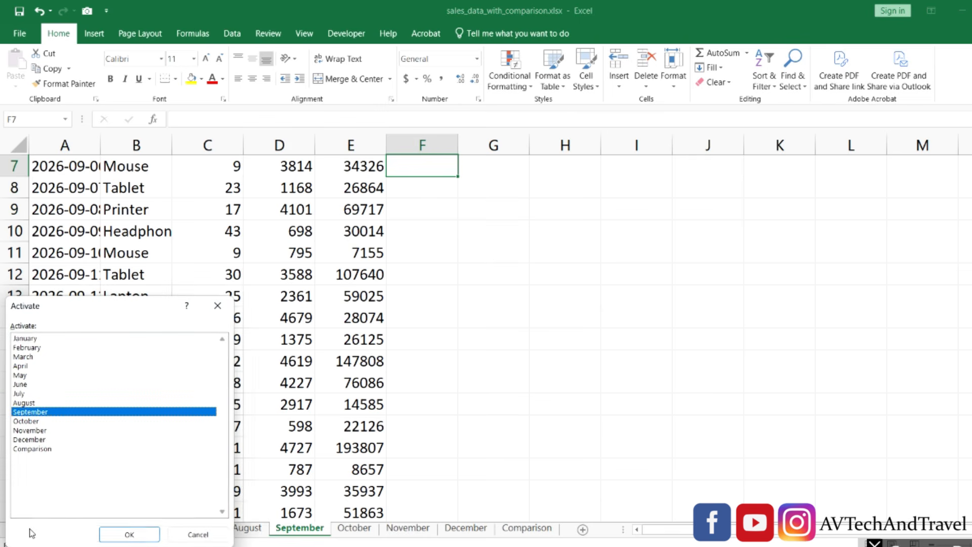
left_click(57, 340)
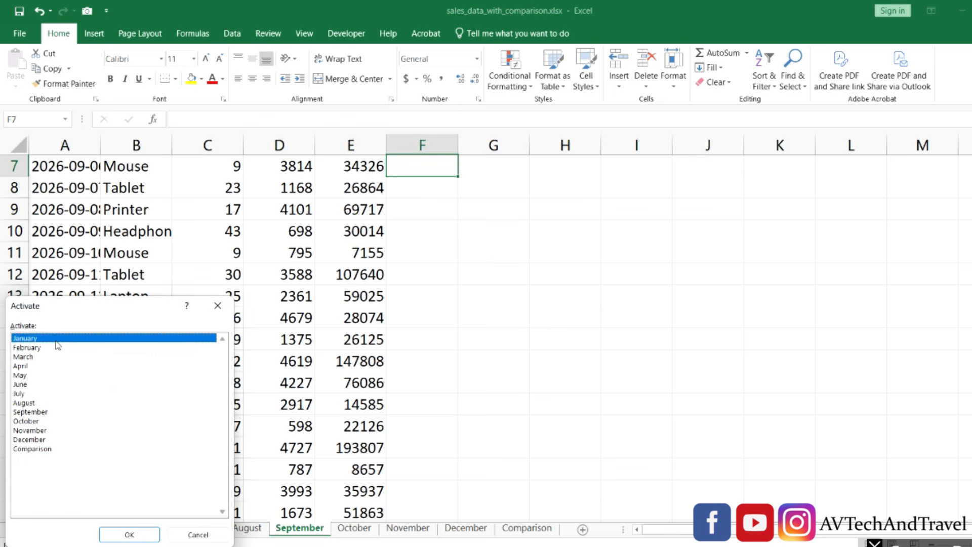
left_click(124, 535)
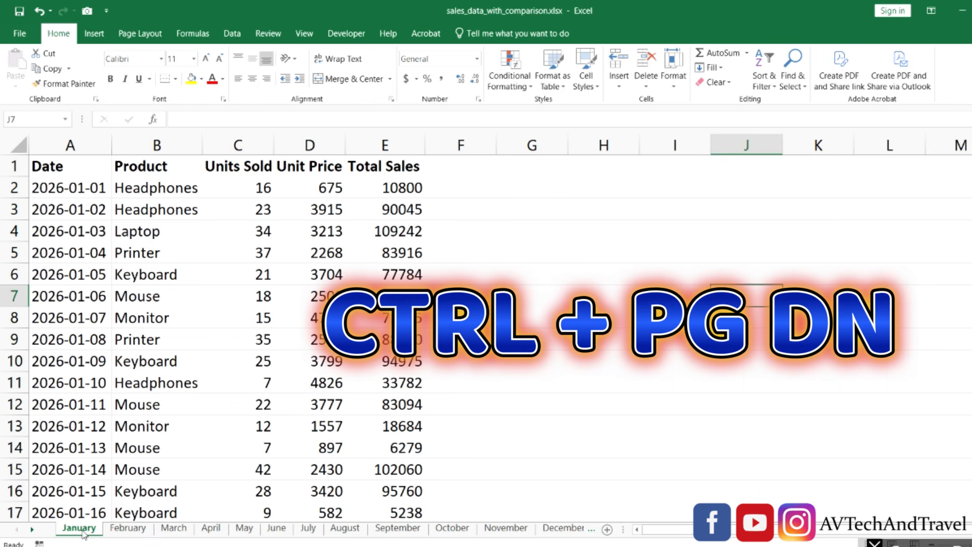
Move forward one sheet at a time from January through the months to the Comparison sheet.
key("ctrl+Page_Down")
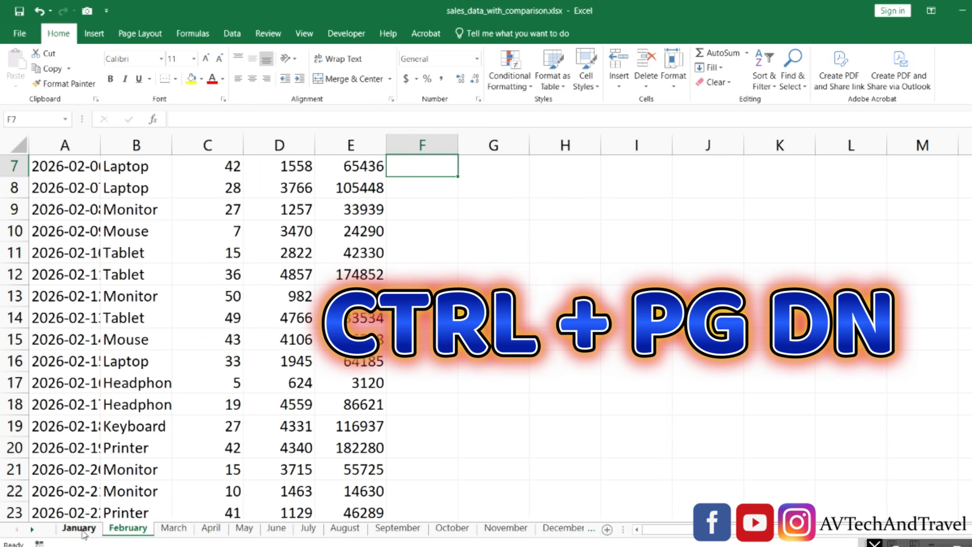
key("ctrl+Page_Down")
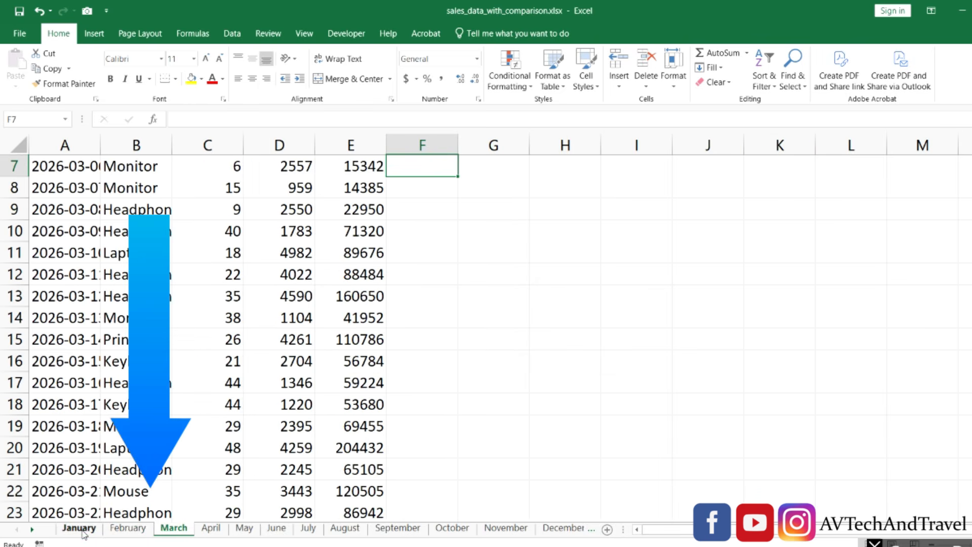
key("ctrl+Page_Down")
key("ctrl+Page_Down")
key("ctrl+Page_Down")
key("ctrl+Page_Down")
key("ctrl+Page_Down")
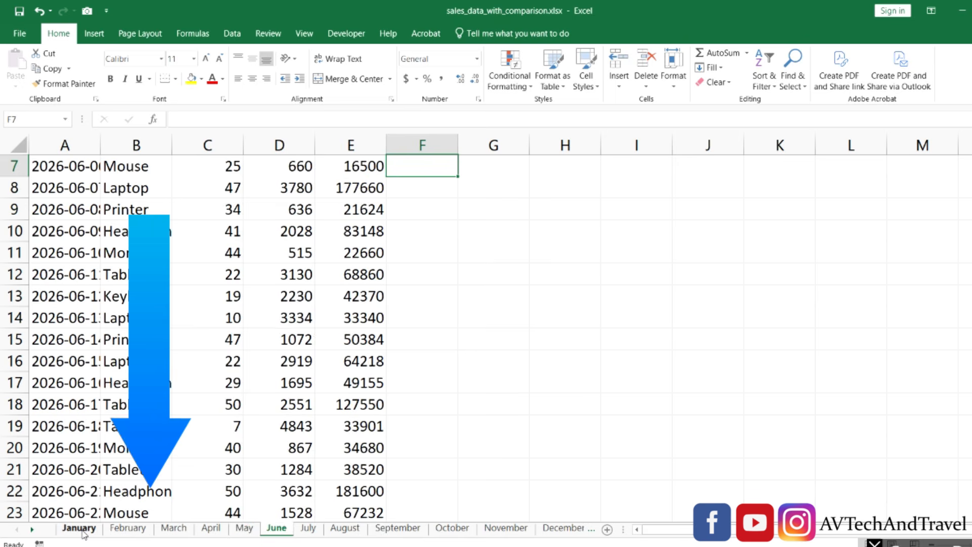
key("ctrl+Page_Down")
key("ctrl+Page_Down")
key("ctrl+Page_Down")
key("ctrl+Page_Down")
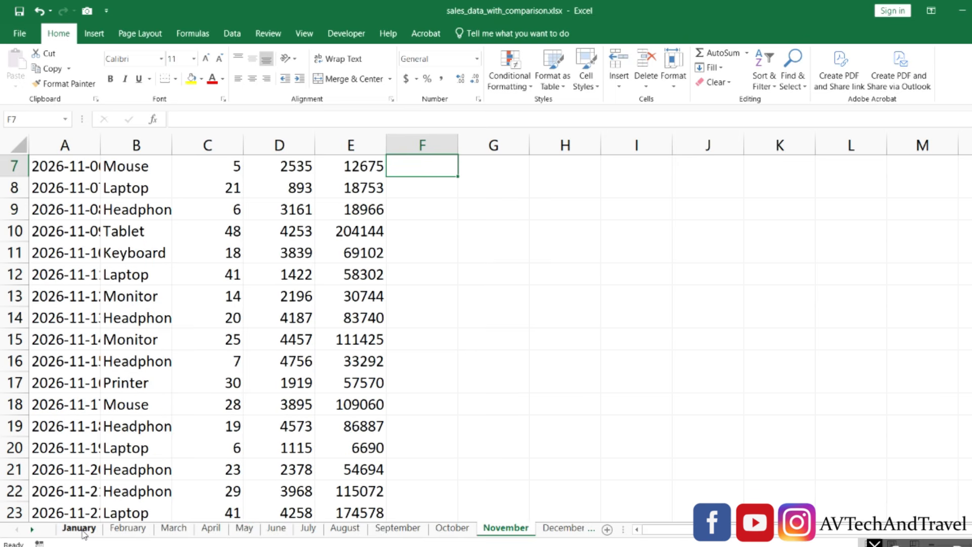
key("ctrl+Page_Down")
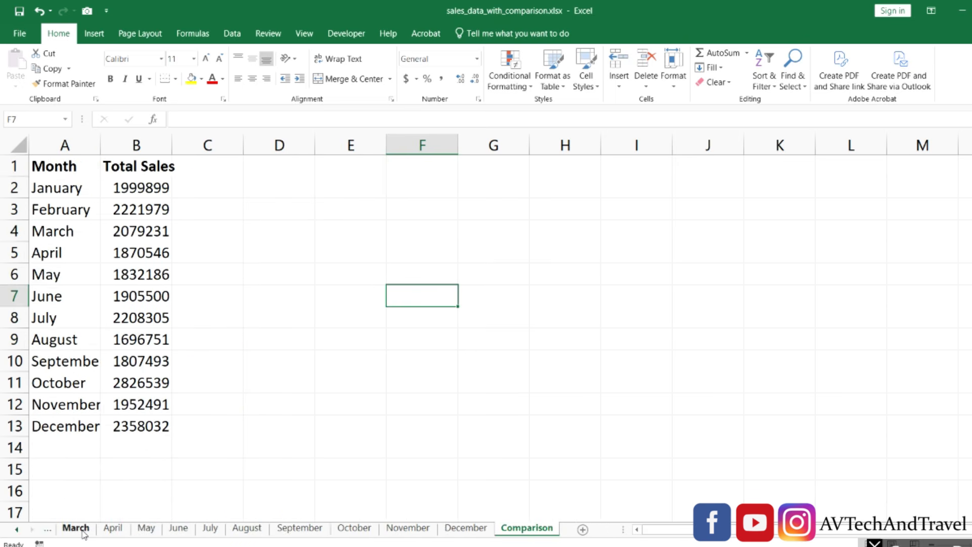
Move back one sheet at a time from the end of the workbook through December, October and the earlier months.
key("ctrl+Page_Up")
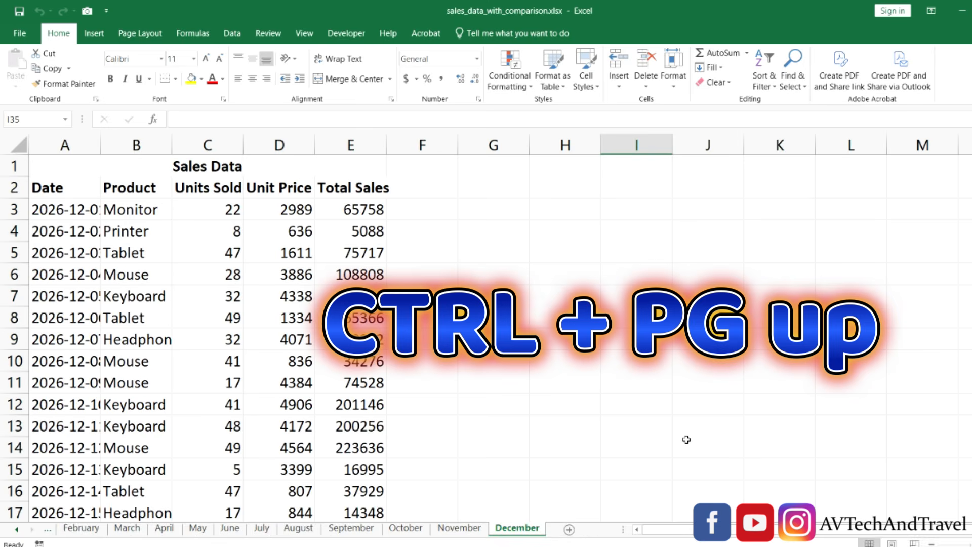
key("ctrl+Page_Up")
key("ctrl+Page_Up")
key("ctrl+Page_Up")
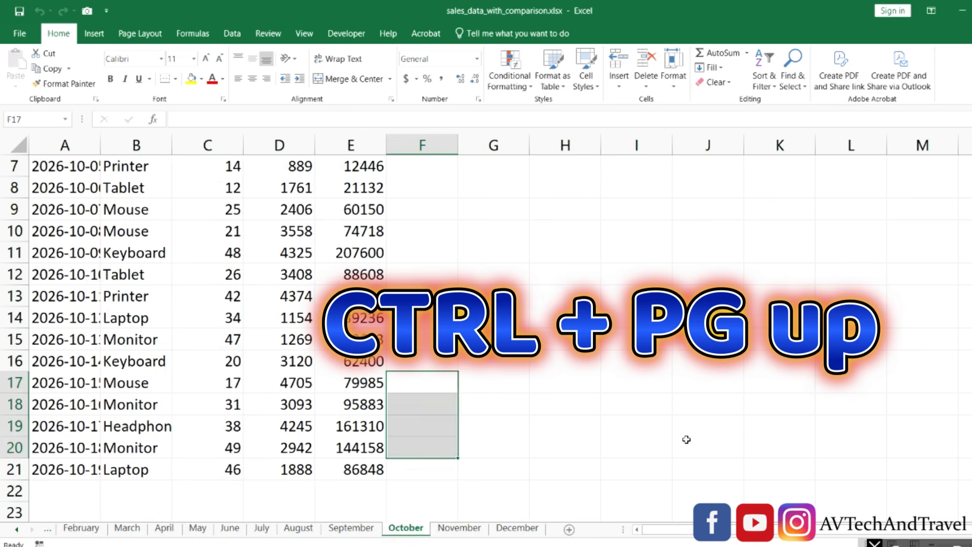
key("ctrl+Page_Up")
key("ctrl+Page_Up")
key("ctrl+Page_Up")
key("ctrl+Page_Up")
key("ctrl+Page_Up")
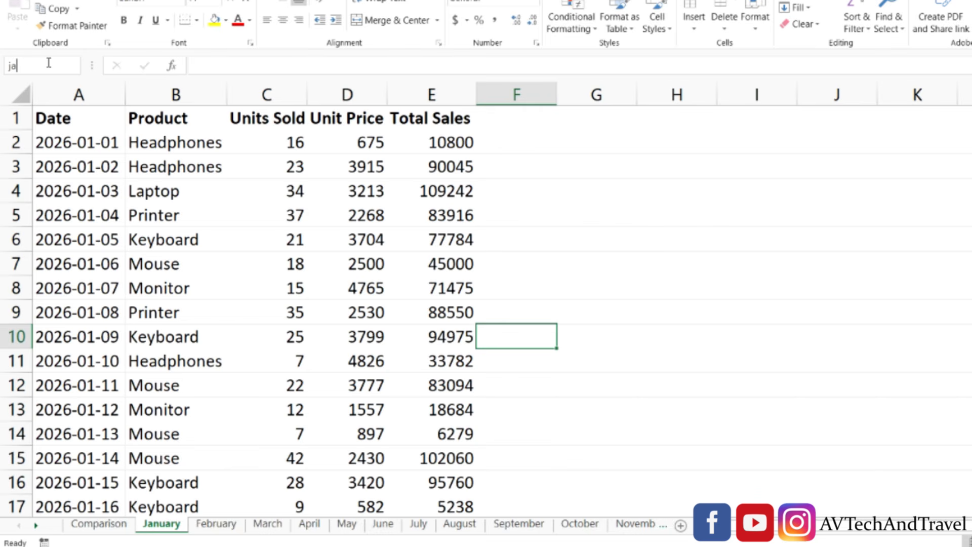
Name the selected cell F10 on the January sheet jan and the selected cell on the February sheet Feb.
key("BackSpace")
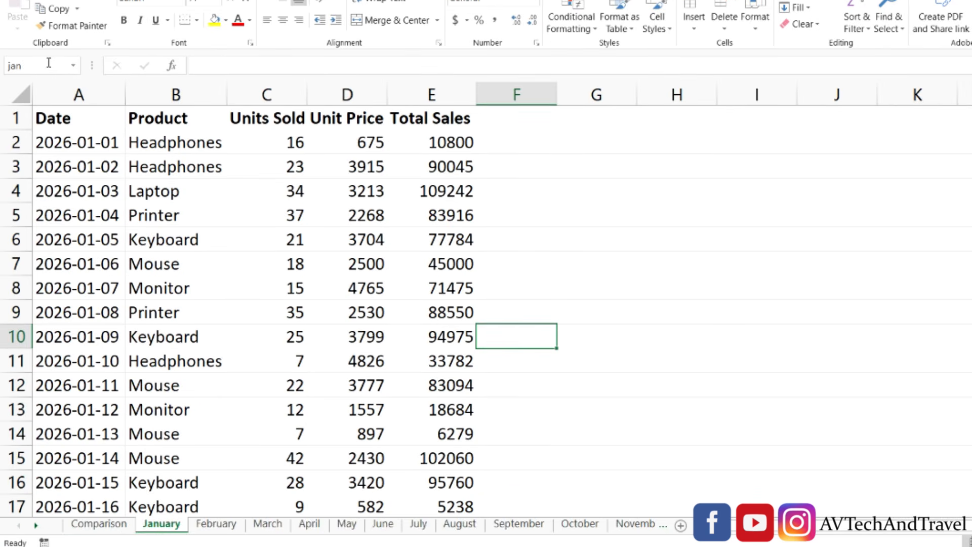
left_click(211, 525)
left_click(22, 62)
type("Feb")
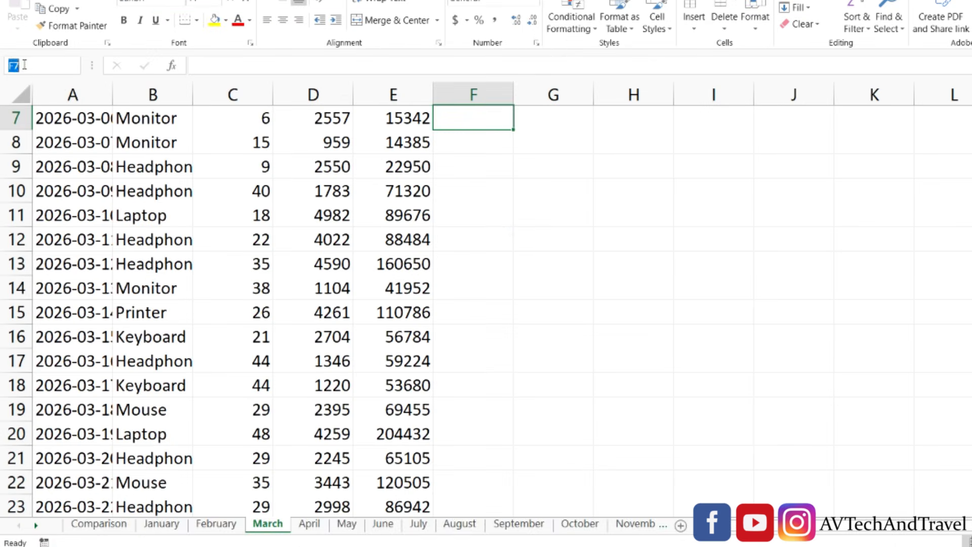
Name cell F7 on the March sheet Mar and cell F7 on the April sheet Apr.
type("Mar")
left_click(310, 523)
left_click(40, 66)
type("Apr")
key("Return")
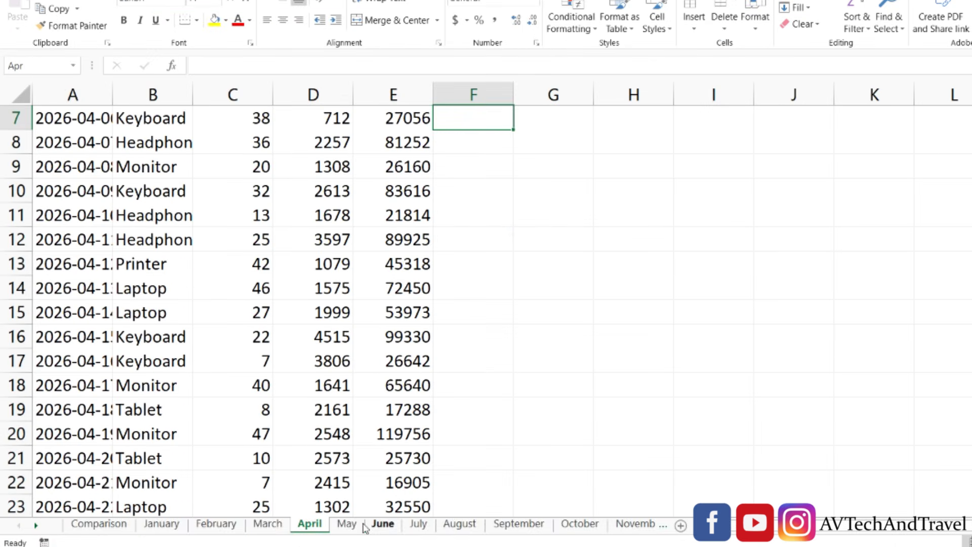
Name the selected cell on the May sheet May and the selected cell on the June sheet June.
left_click(347, 523)
left_click(31, 63)
type("May")
key("Return")
left_click(383, 525)
left_click(36, 67)
type("June")
key("Return")
Name the selected cell on the July sheet July and cell F7 on the August sheet Aug.
left_click(418, 525)
left_click(34, 67)
type("July")
key("Return")
left_click(460, 523)
left_click(41, 65)
type("Aug")
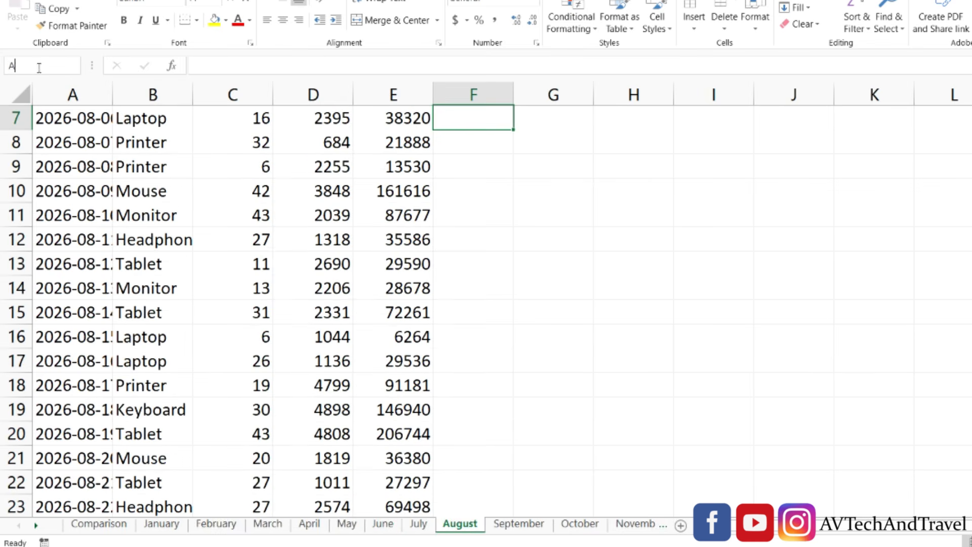
key("Return")
Name the selected cell on the September sheet Sept and cell F7 on the October sheet Oct.
left_click(519, 523)
left_click(20, 66)
type("Sept")
key("Return")
type("Oct")
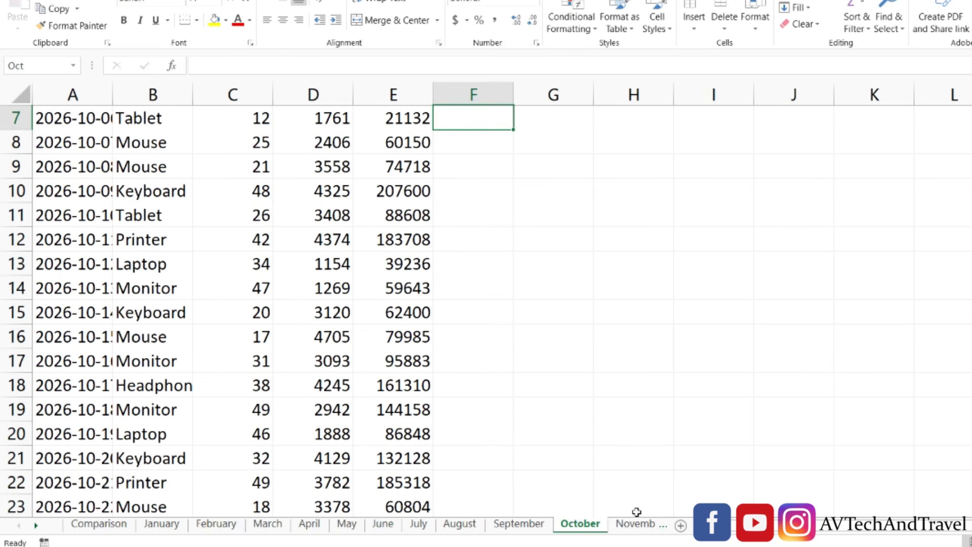
Name the selected cell on the November sheet Nov and the selected cell on the December sheet Dec.
left_click(636, 523)
left_click(20, 66)
type("Nov")
left_click(636, 524)
left_click(21, 66)
type("Dec")
key("Return")
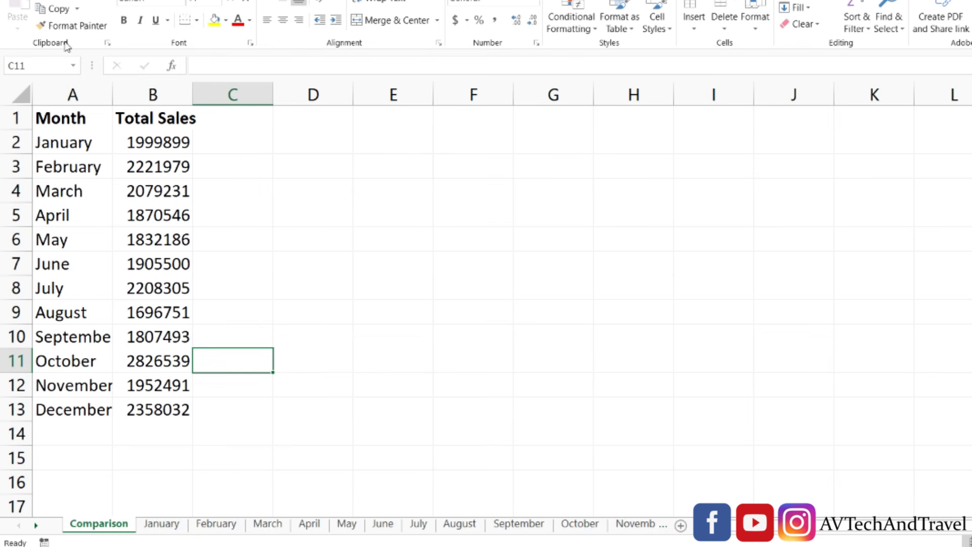
Jump to the December and February sheets through their defined names Dec and Feb.
left_click(73, 66)
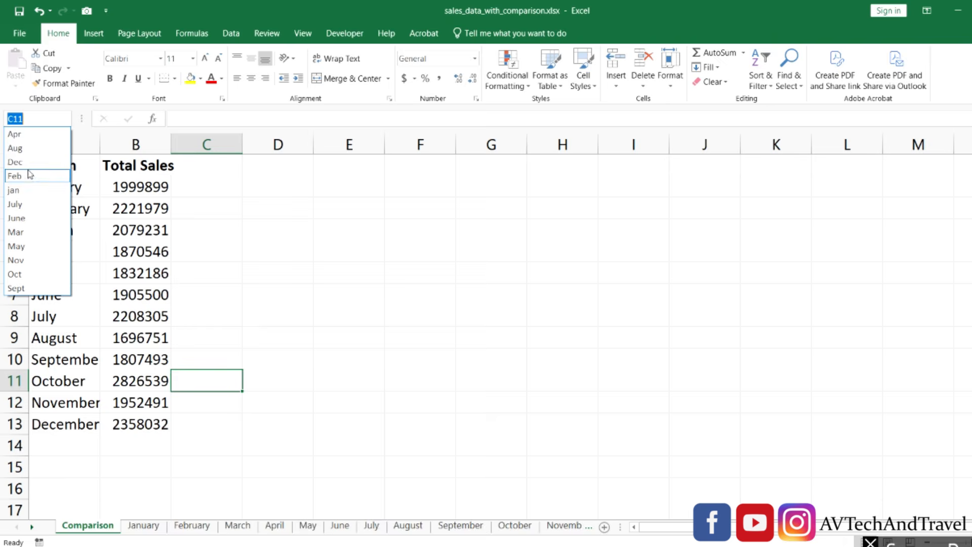
left_click(32, 161)
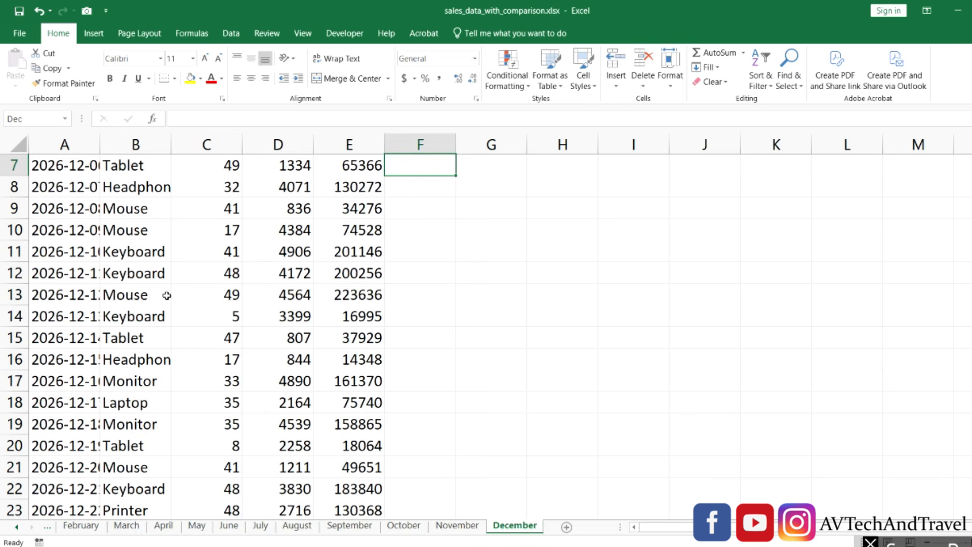
scroll(166, 295, "up", 2)
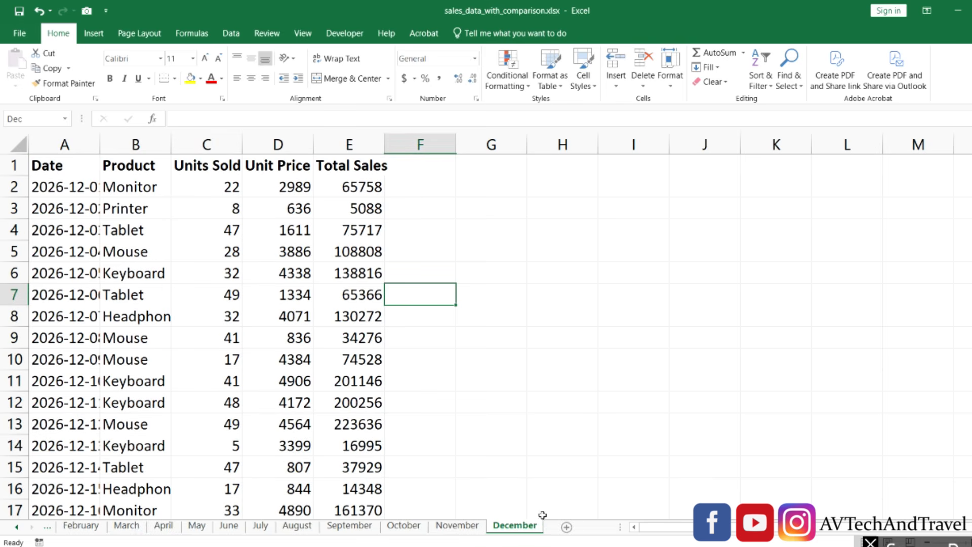
left_click(63, 120)
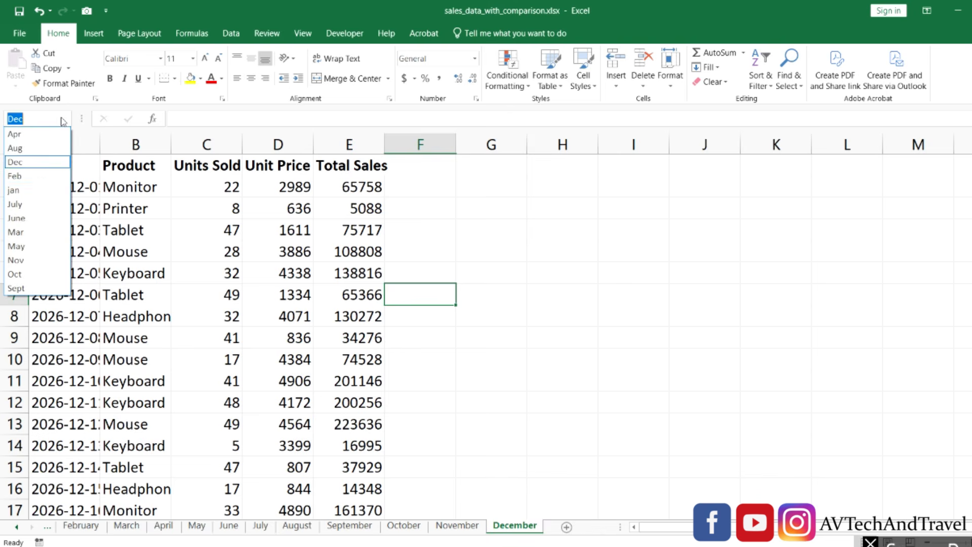
left_click(43, 178)
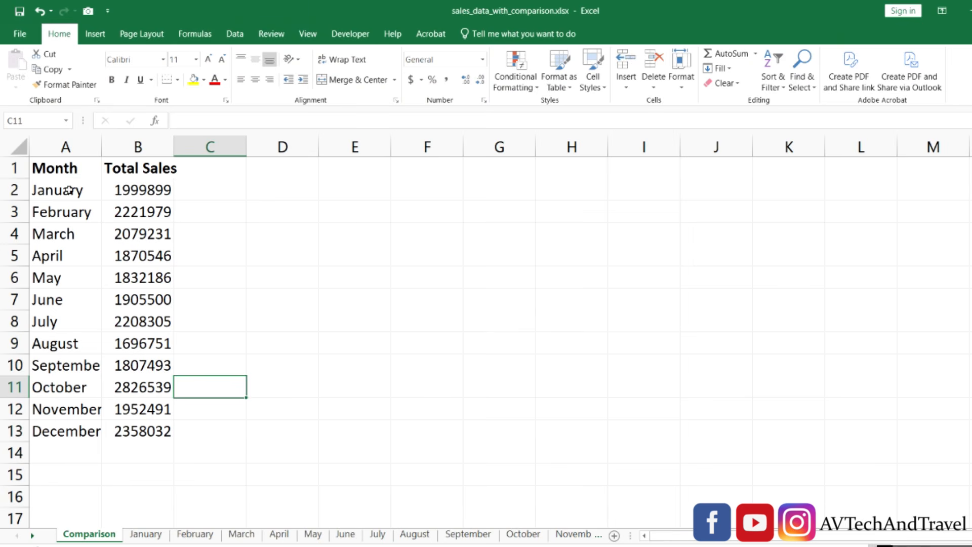
Hyperlink the January cell A2 on the Comparison sheet to the defined name jan in this document.
left_click(69, 190)
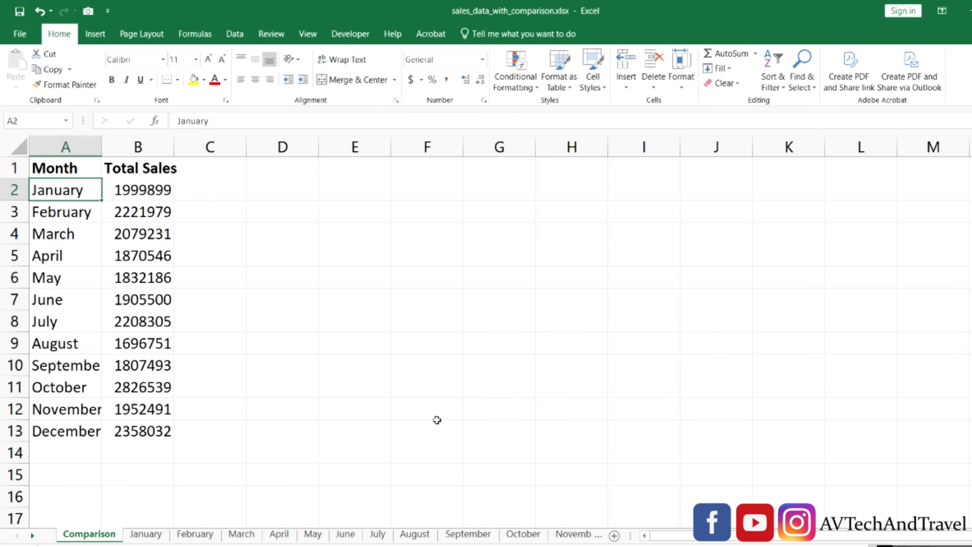
right_click(74, 191)
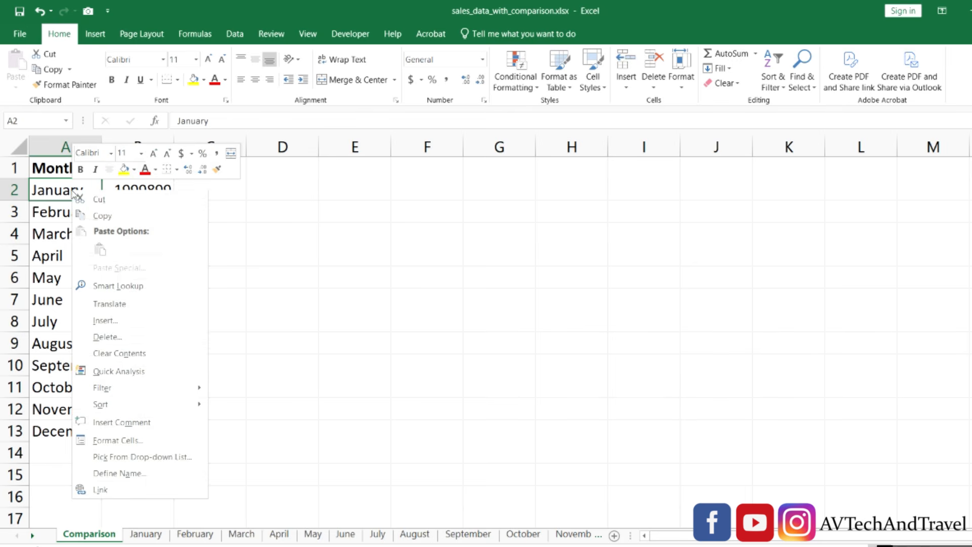
left_click(120, 492)
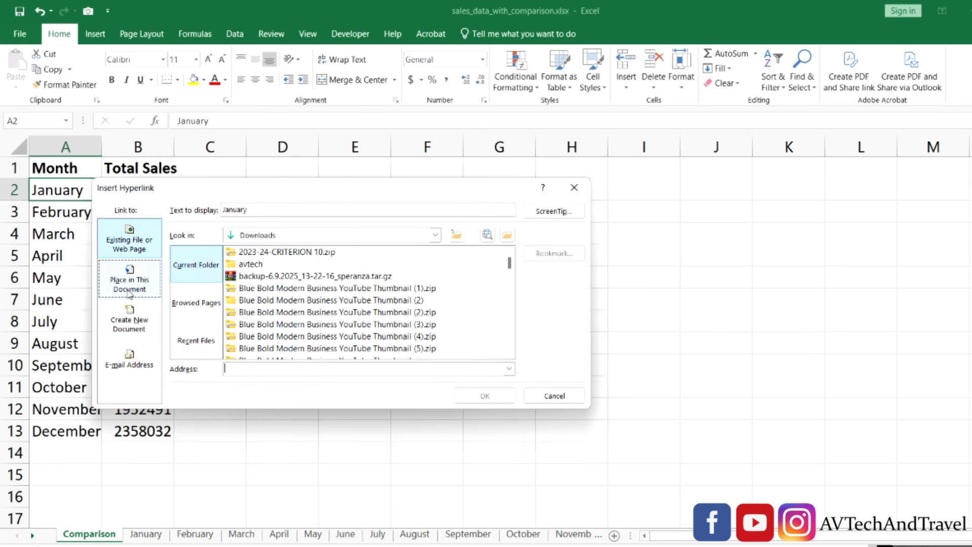
left_click(130, 289)
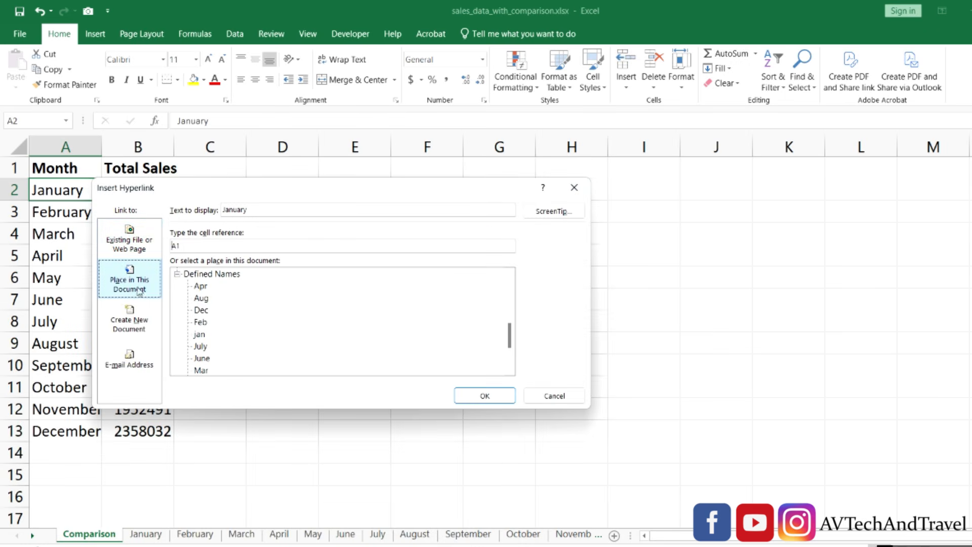
scroll(296, 355, "down", 2)
left_click(205, 276)
left_click(457, 389)
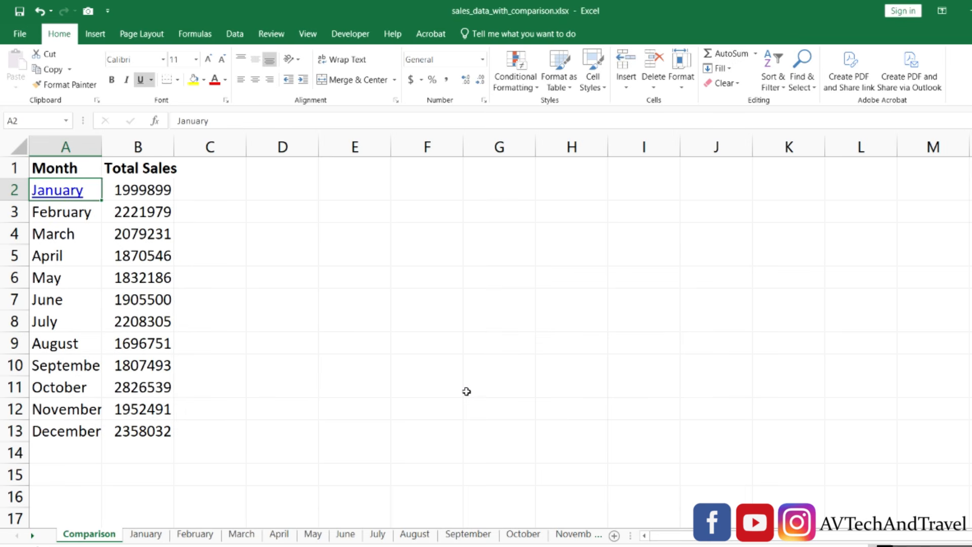
Hyperlink the February cell A3 on the Comparison sheet to the defined name Feb in this document.
left_click(65, 211)
right_click(65, 213)
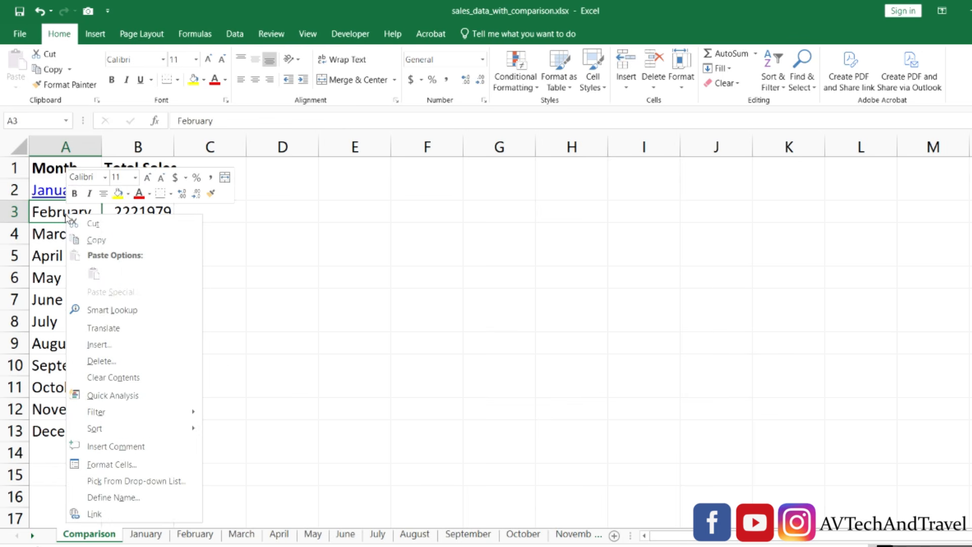
left_click(109, 515)
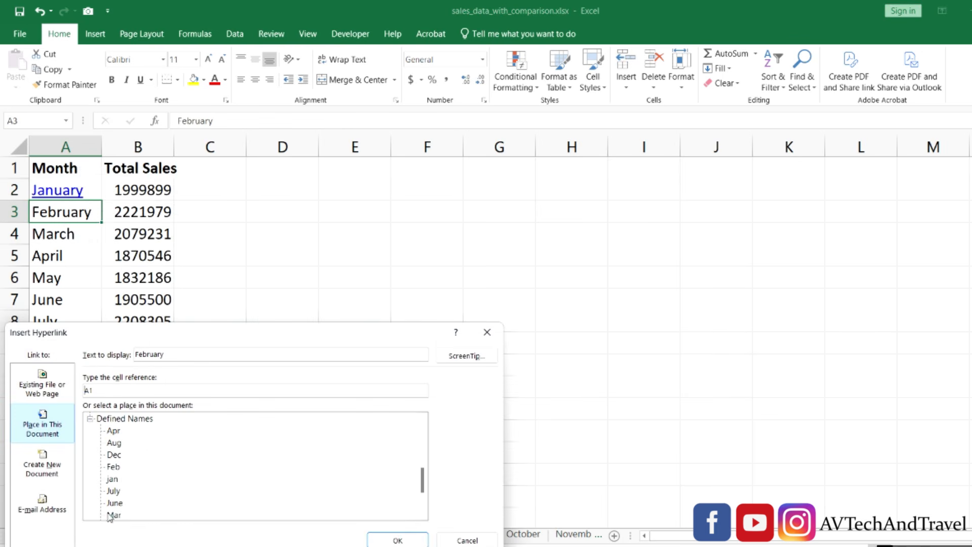
left_click(113, 467)
left_click(379, 540)
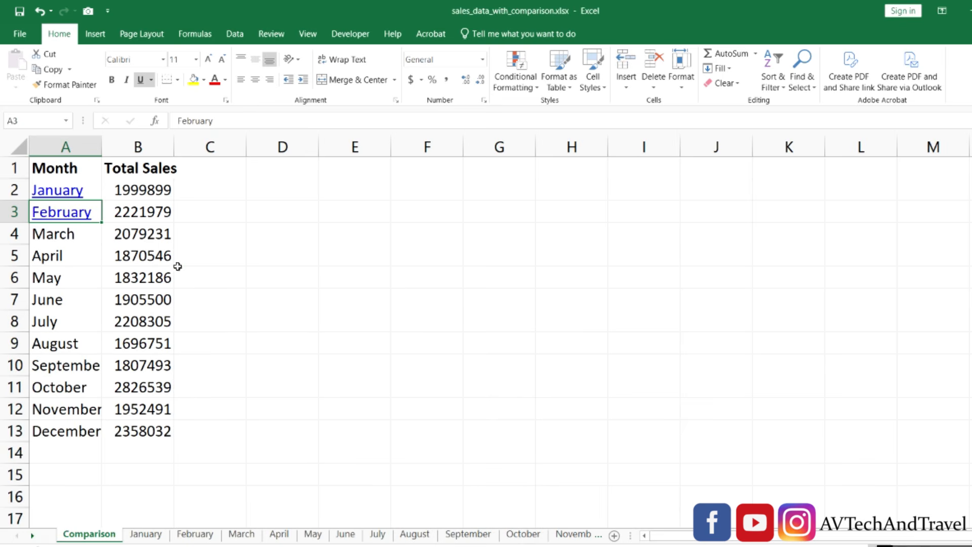
left_click(223, 307)
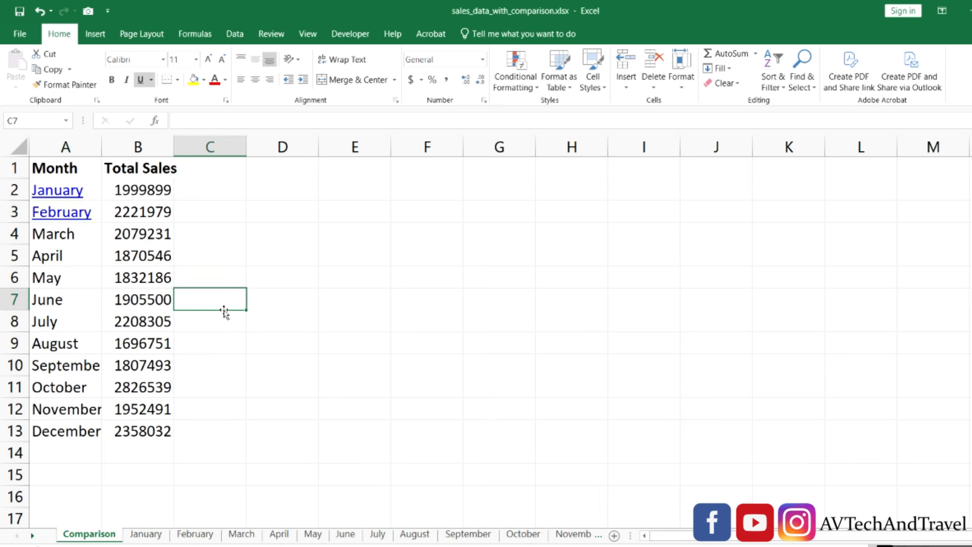
Follow the January link from the Comparison sheet and enter Home in cell G2 of the January sheet.
left_click(63, 196)
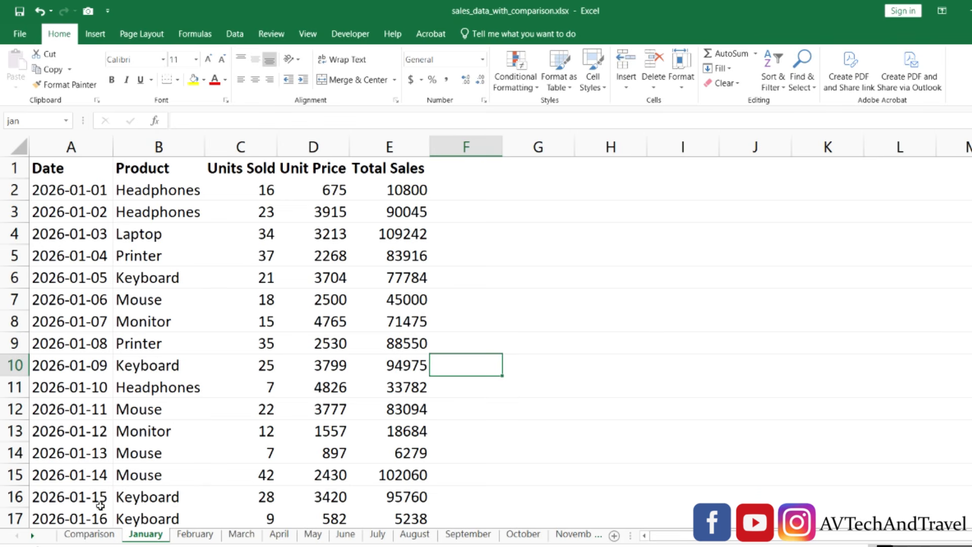
left_click(526, 189)
type("Home")
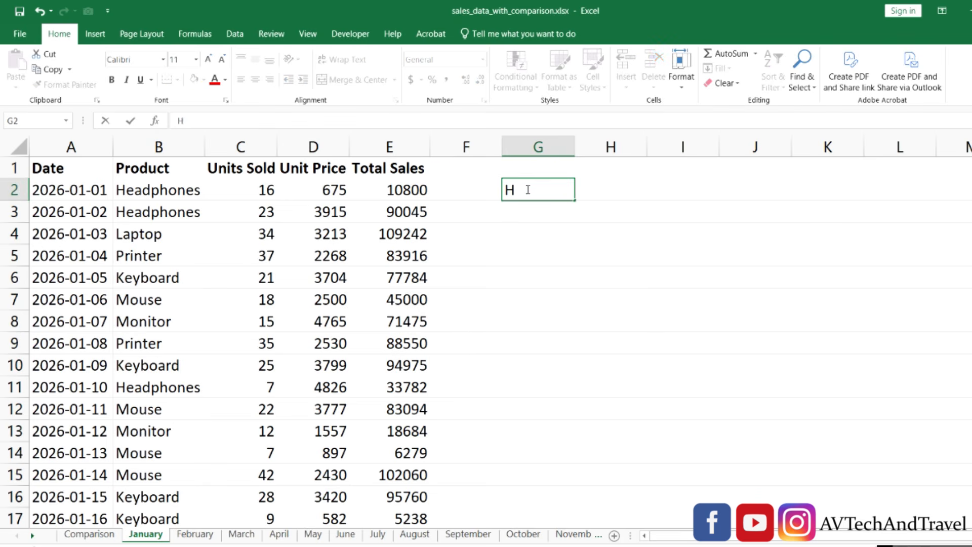
key("ctrl+Return")
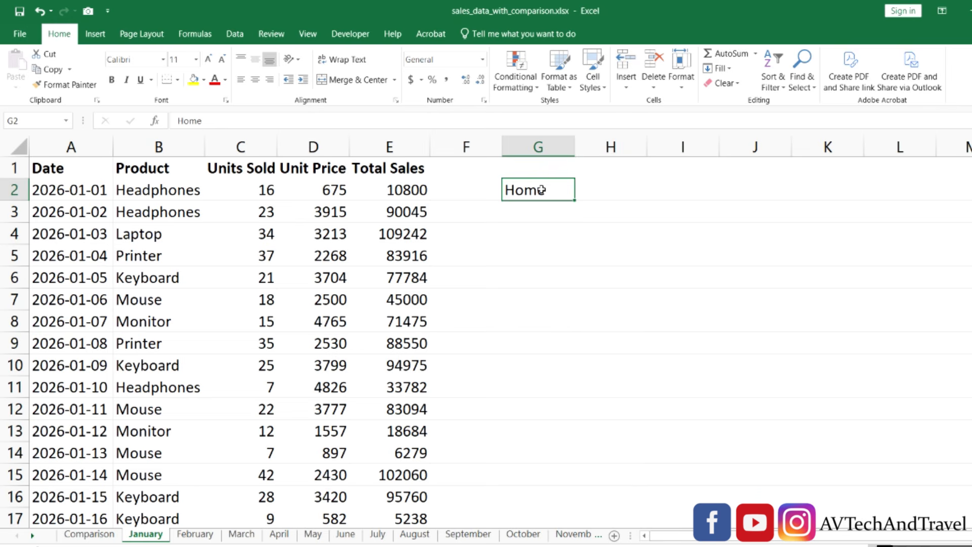
Hyperlink the Home cell G2 on the January sheet to the Comparison sheet and follow the link.
right_click(541, 189)
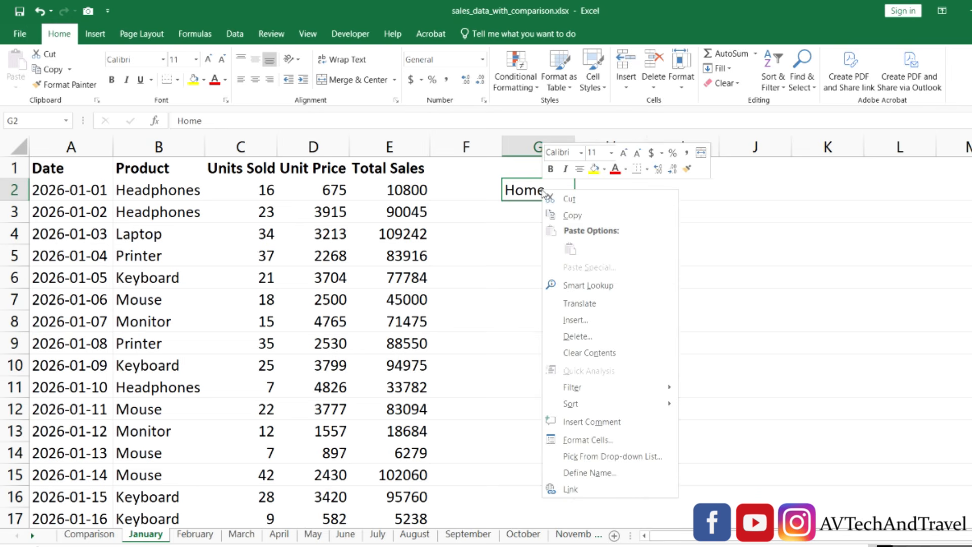
left_click(612, 490)
scroll(506, 455, "down", 2)
scroll(506, 455, "up", 6)
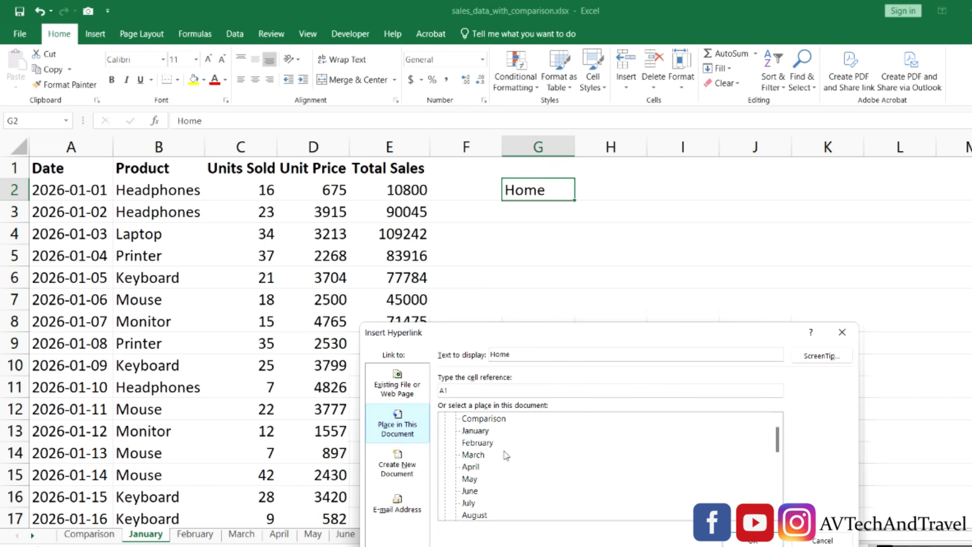
left_click(496, 423)
left_click(752, 541)
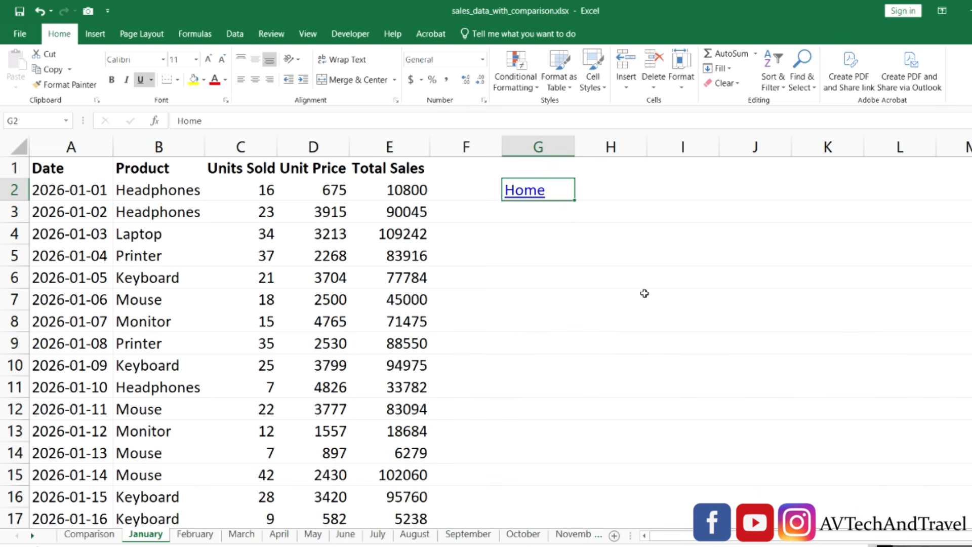
left_click(644, 293)
left_click(530, 193)
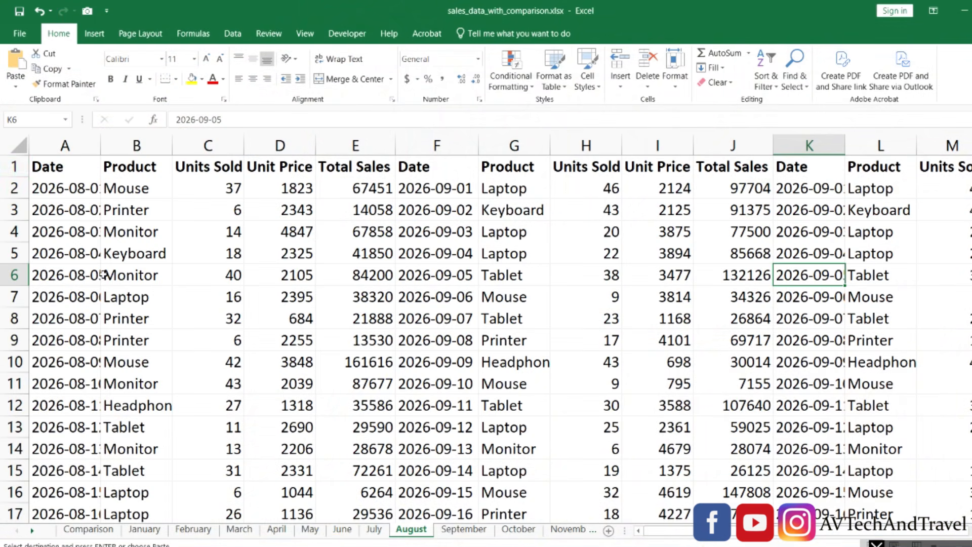
Move cell by cell along row 2 of the August sheet from A2 to F2 and back to A2.
left_click(56, 192)
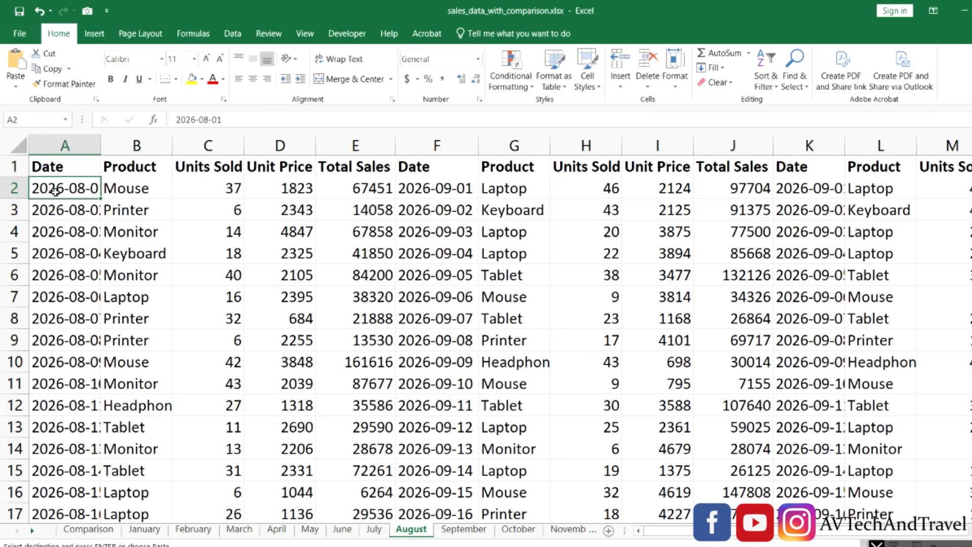
key("Right")
key("Right")
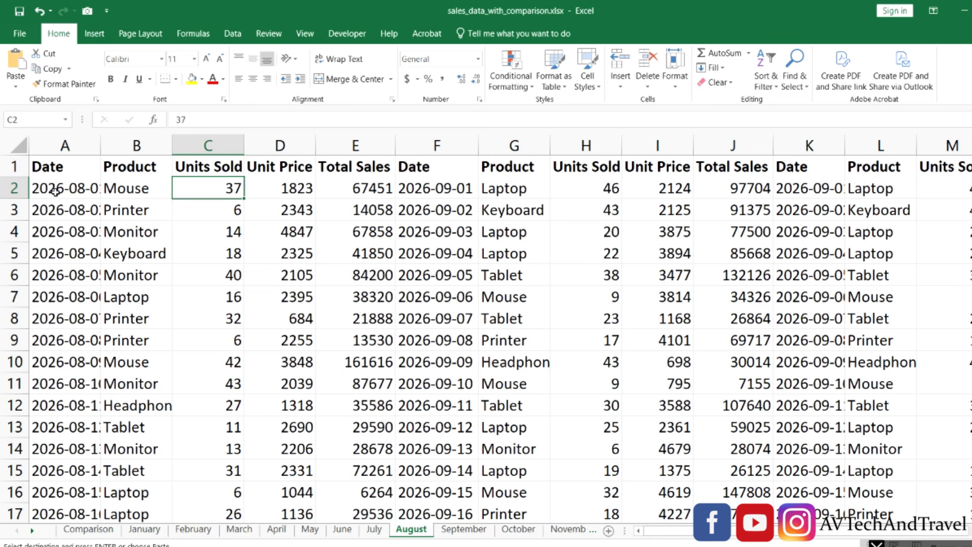
key("Right")
key("Right")
key("Right")
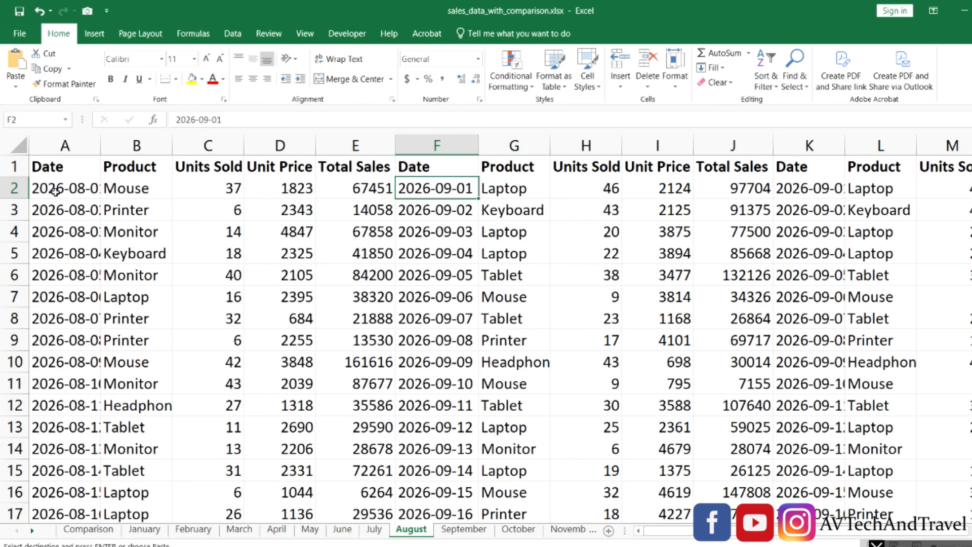
key("Left")
key("Left")
key("Left")
key("Left")
key("Left")
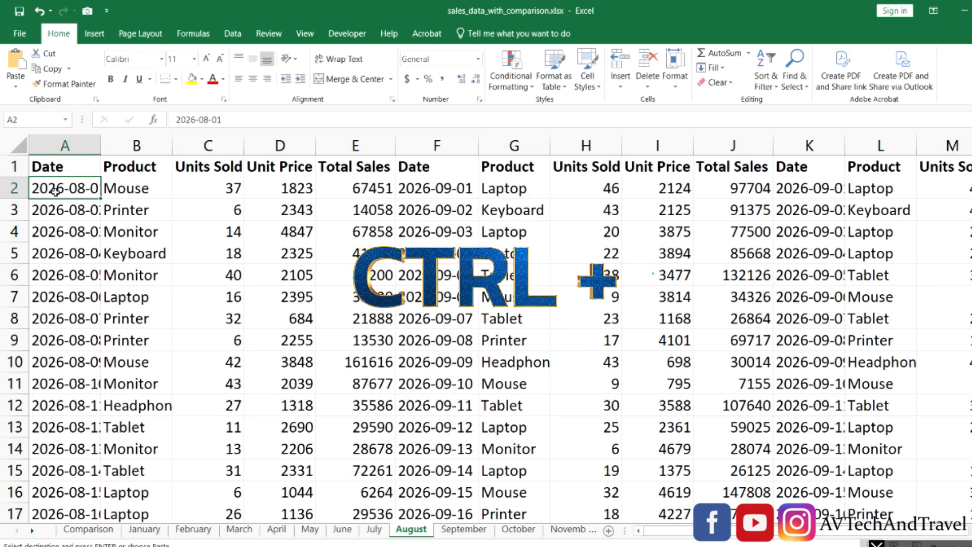
Jump around the edges of the August data through O2, O29, A29 and A1, and to the last used cell and back.
key("ctrl+Right")
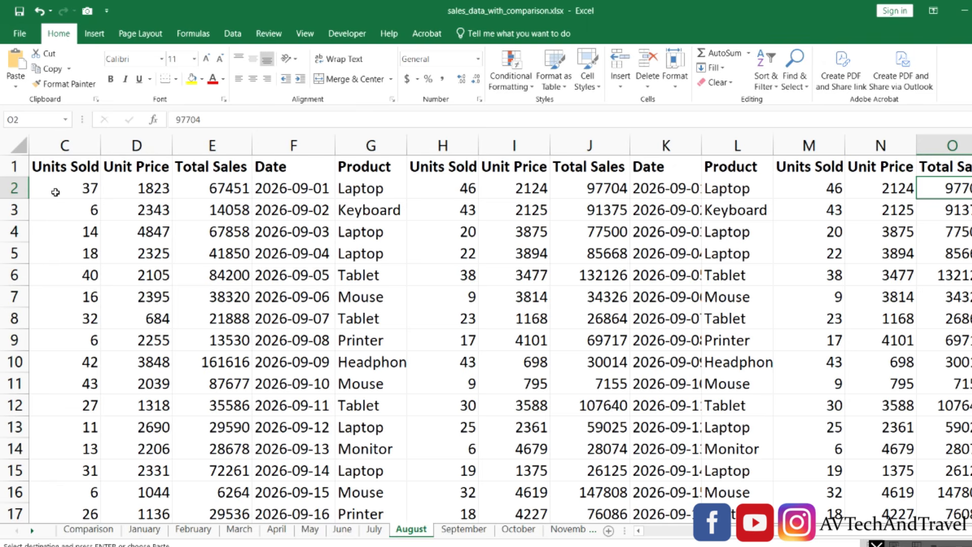
key("ctrl+Down")
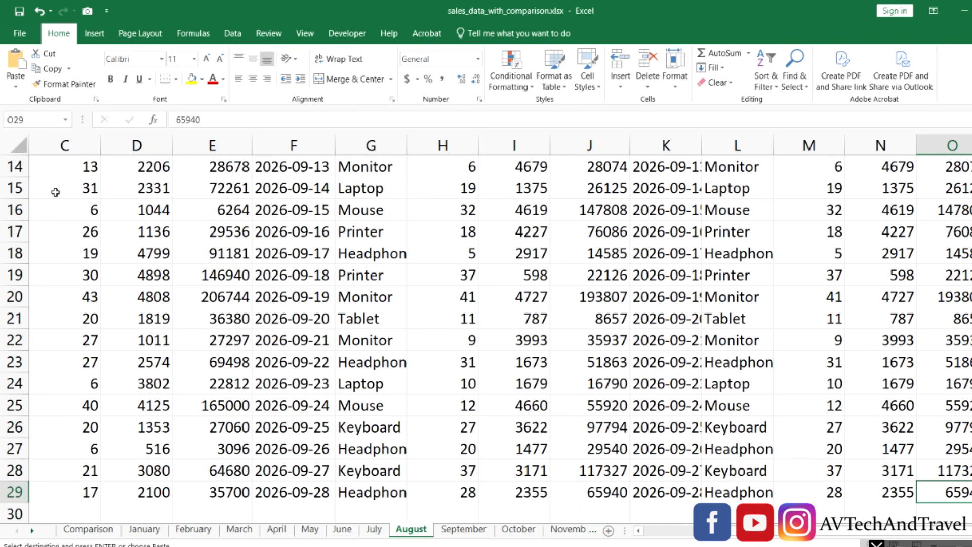
key("ctrl+Left")
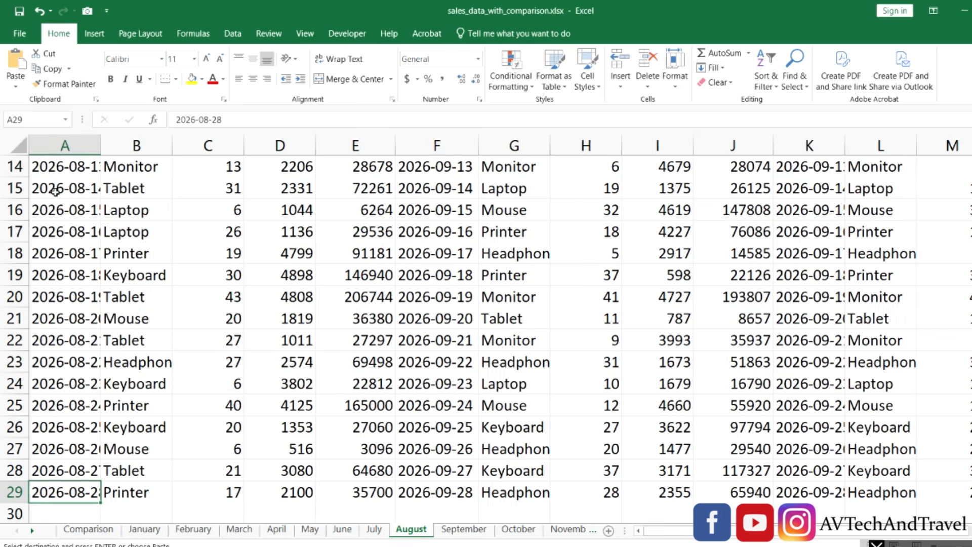
key("ctrl+Up")
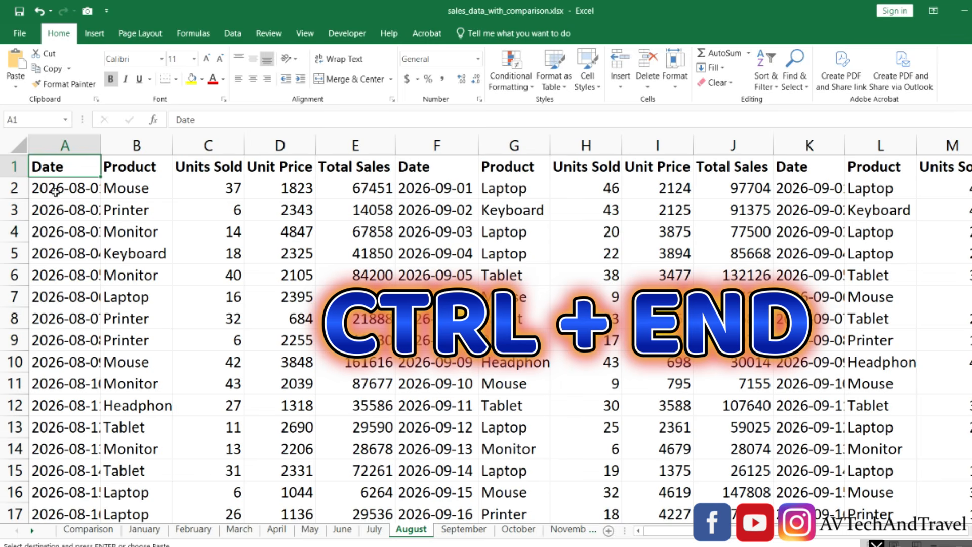
key("ctrl+End")
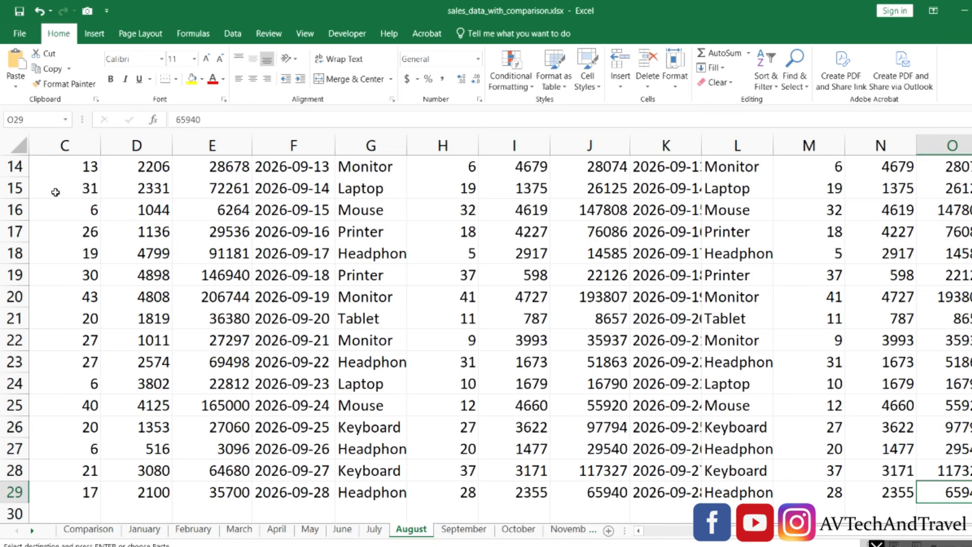
key("ctrl+Home")
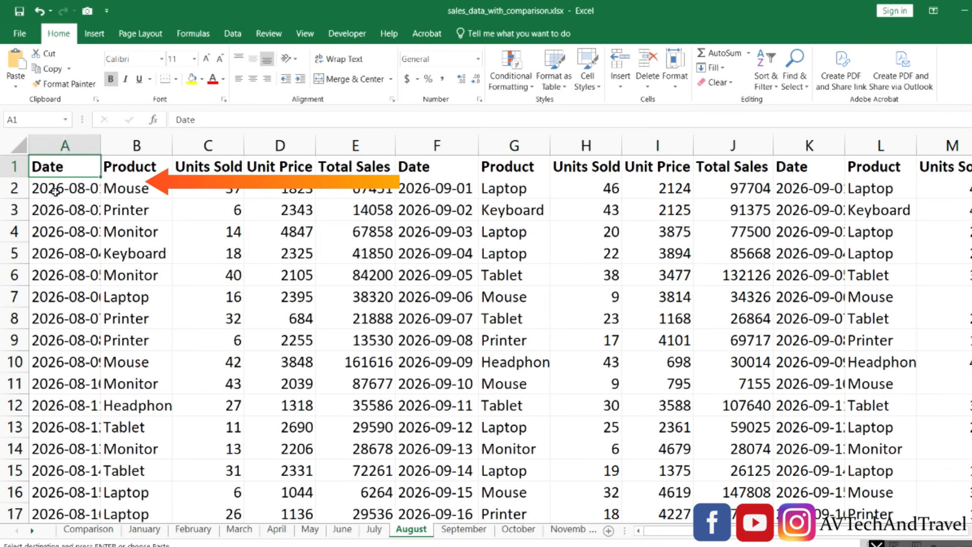
Jump from E2 to the last entry of the August sheet's first Total Sales column and back up to its header.
left_click(354, 188)
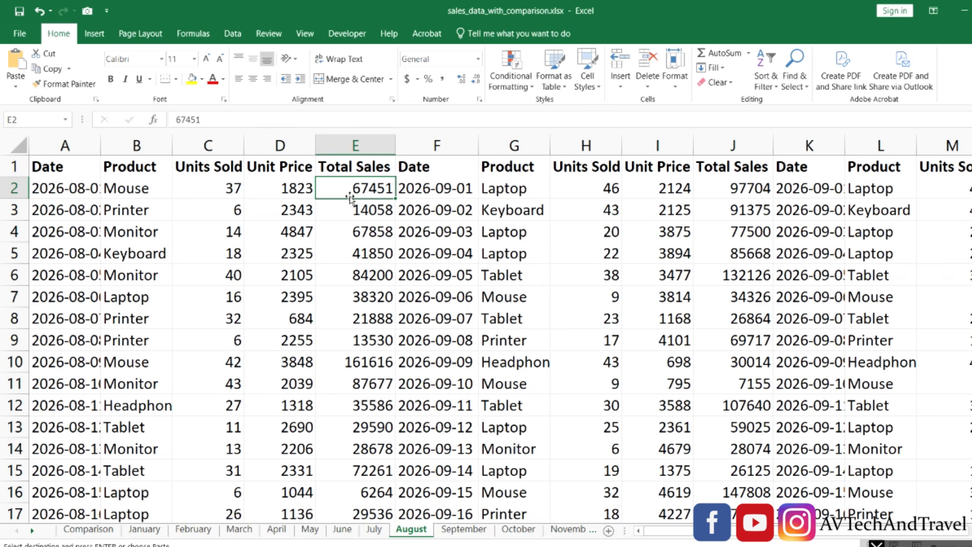
key("ctrl+Down")
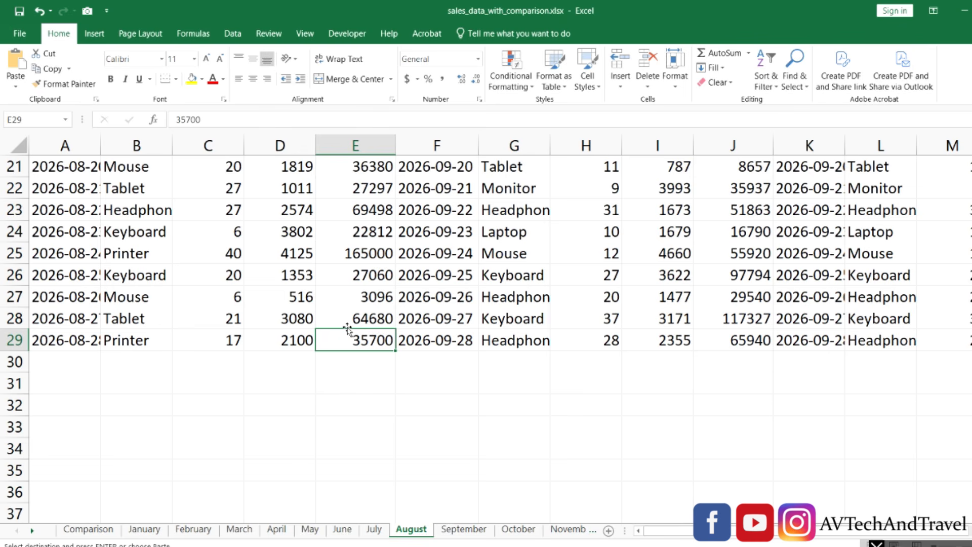
key("ctrl+Up")
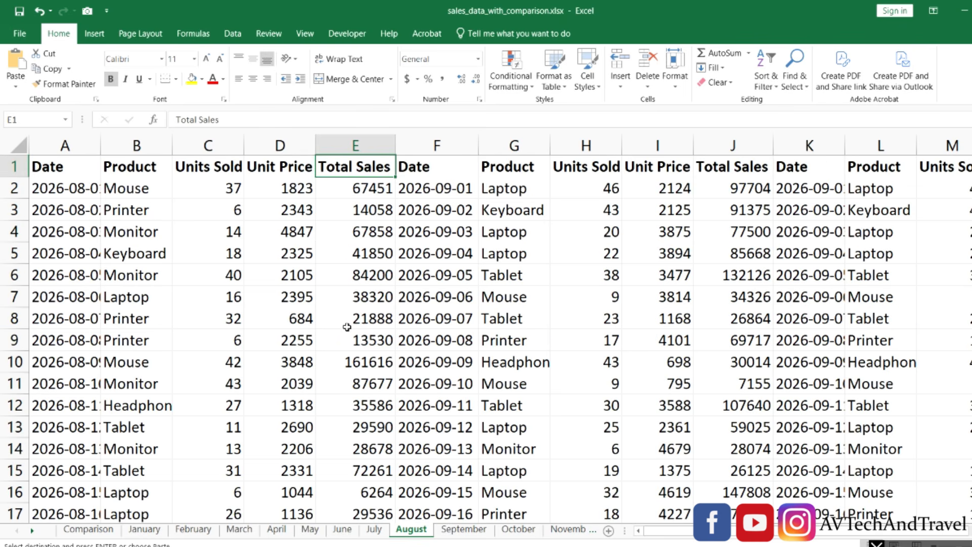
Zoom out on the August sheet and zoom to the selected range B7:F13.
scroll(347, 326, "down", 4)
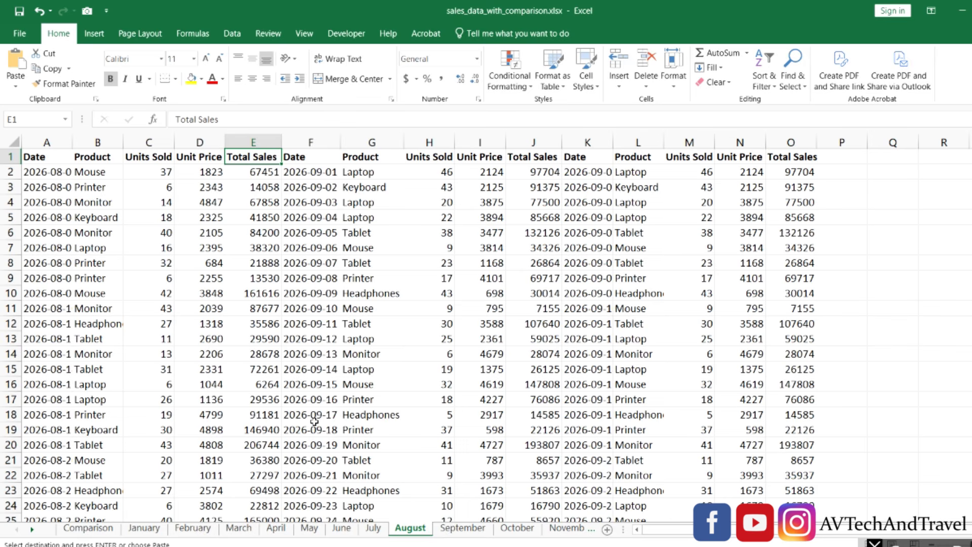
left_click(253, 339)
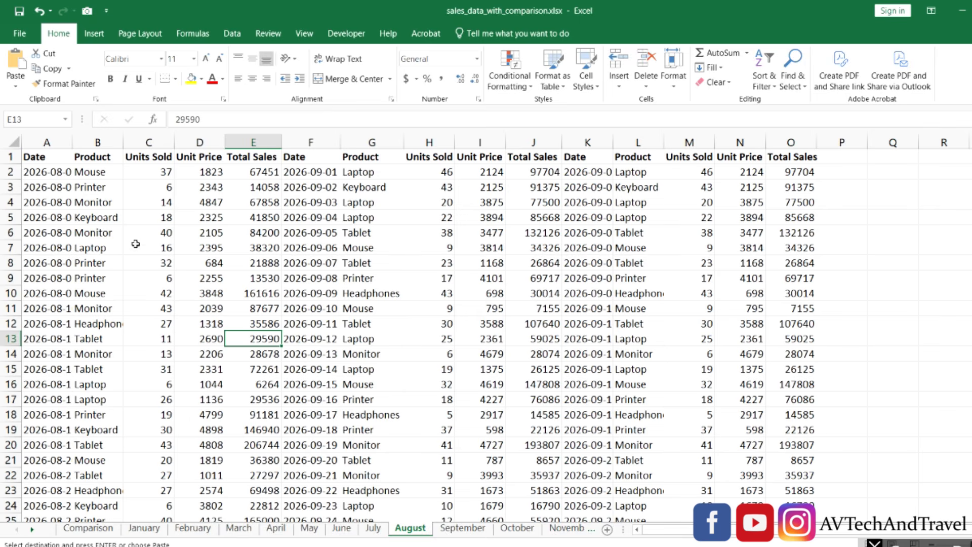
left_click_drag(98, 247, 315, 343)
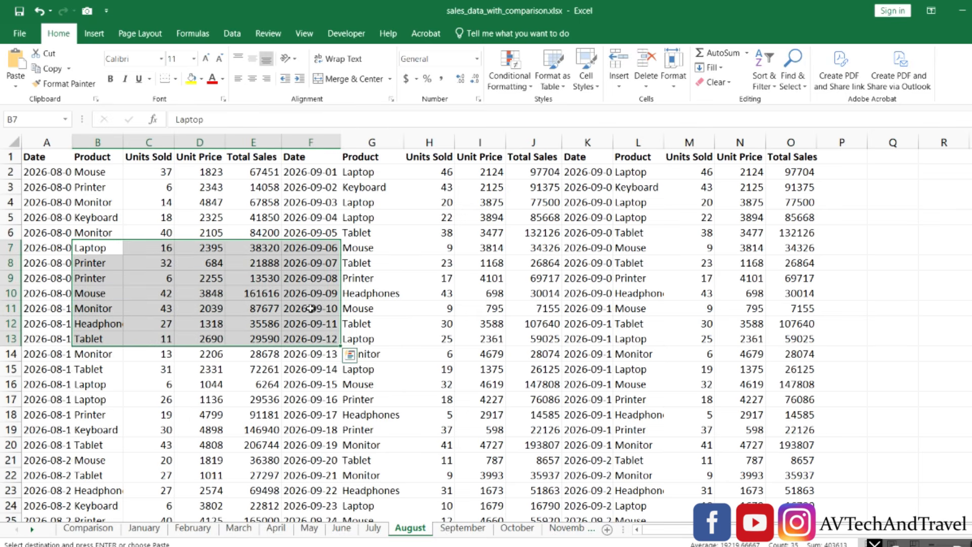
left_click(309, 35)
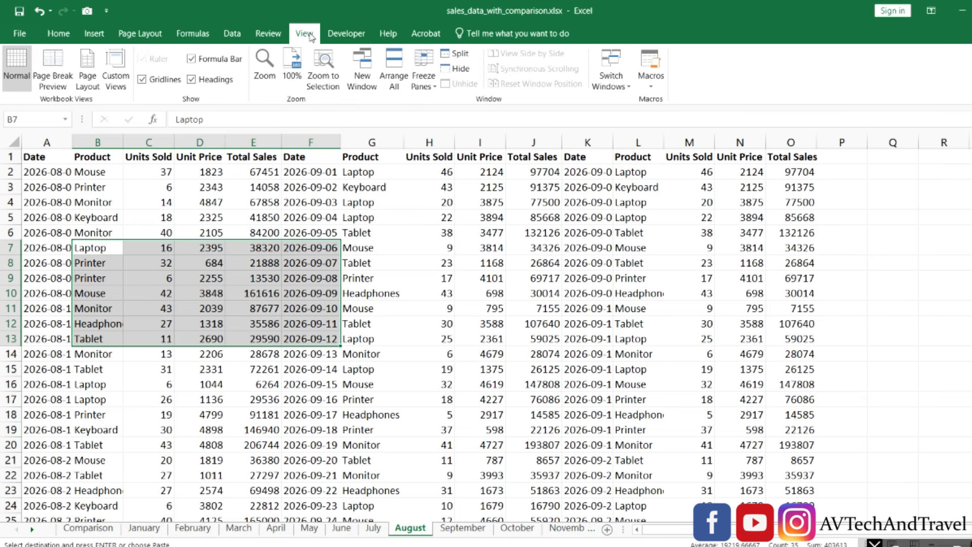
left_click(325, 75)
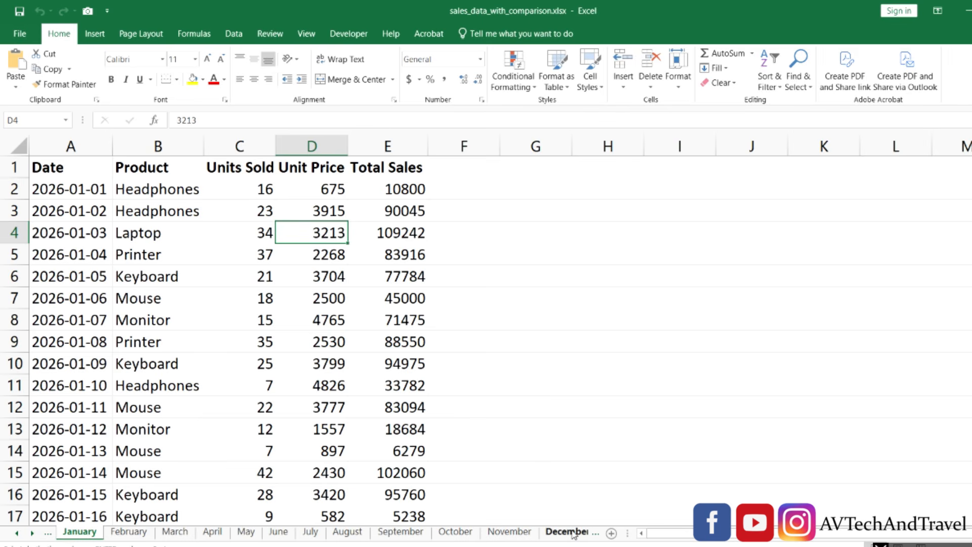
Group the sheets from January to December and insert a blank row above the header row on all of them.
left_click(573, 532, "shift")
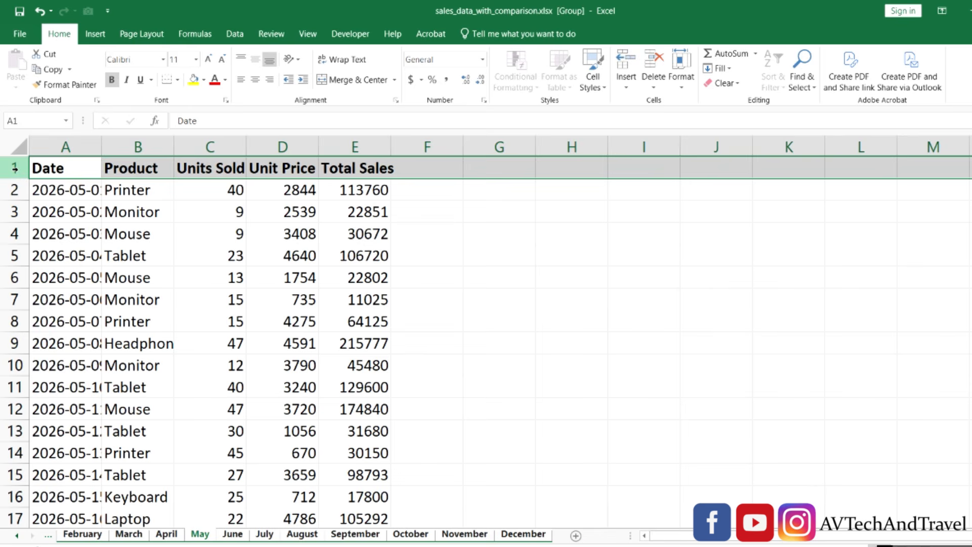
right_click(18, 171)
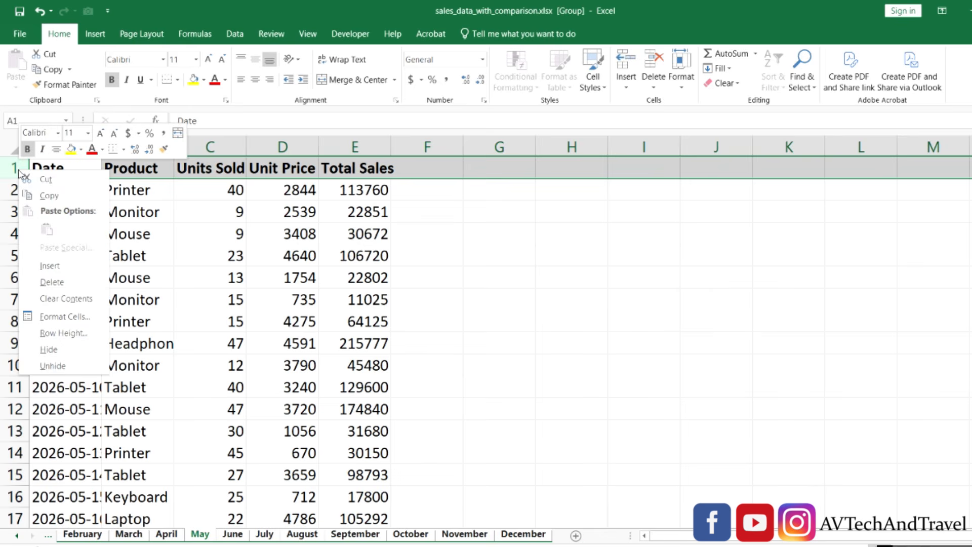
left_click(47, 266)
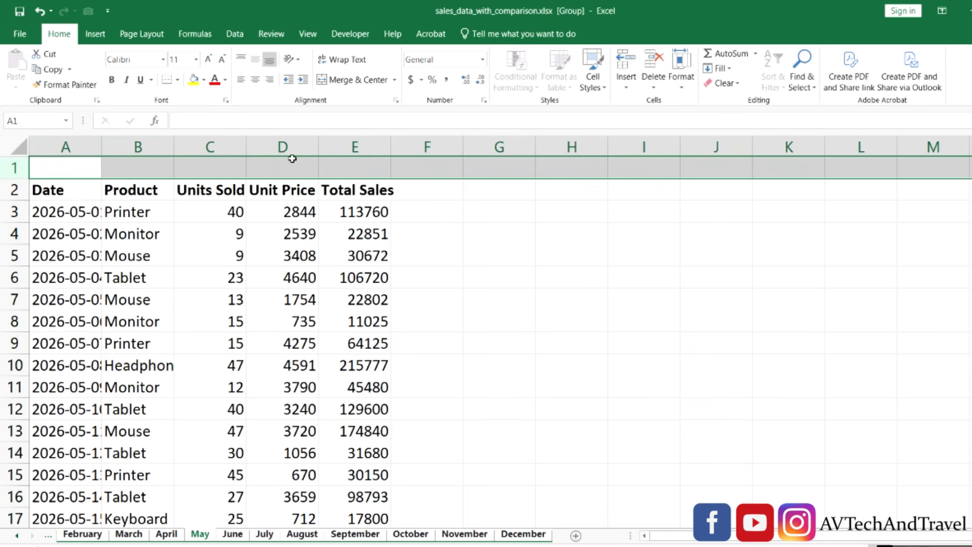
Enter Sales Data in C1 of the grouped sheets, make it bold, and merge and center it across A1:E1.
double_click(236, 170)
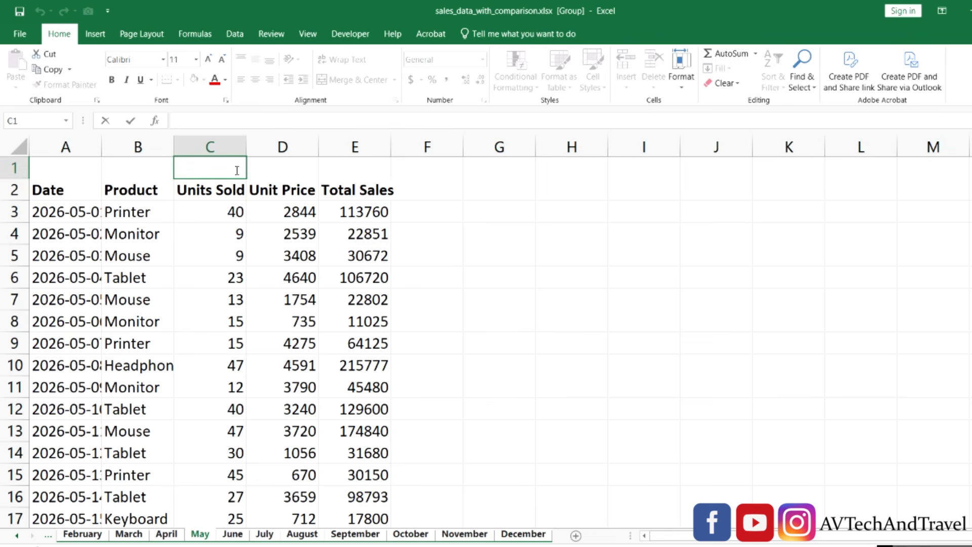
type("Sales Data")
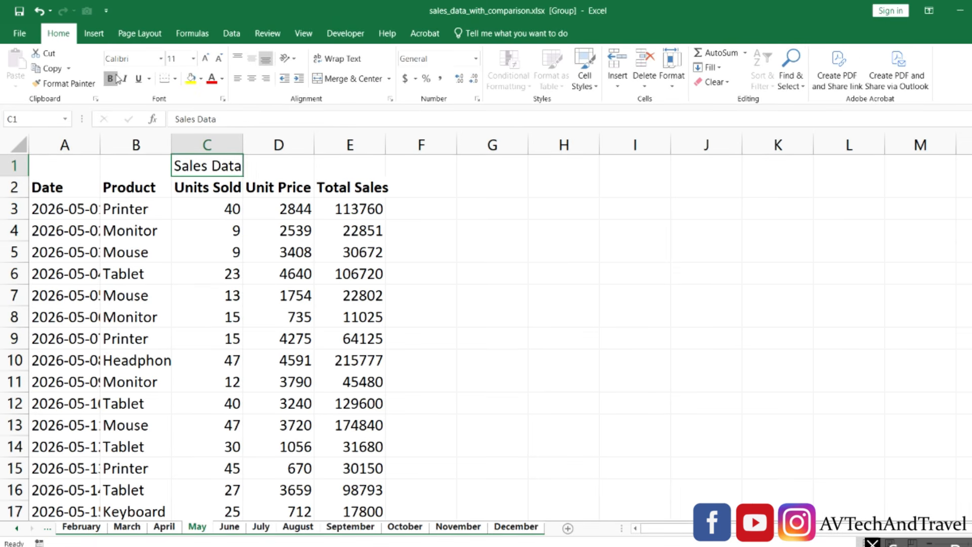
left_click_drag(65, 169, 355, 167)
left_click(350, 79)
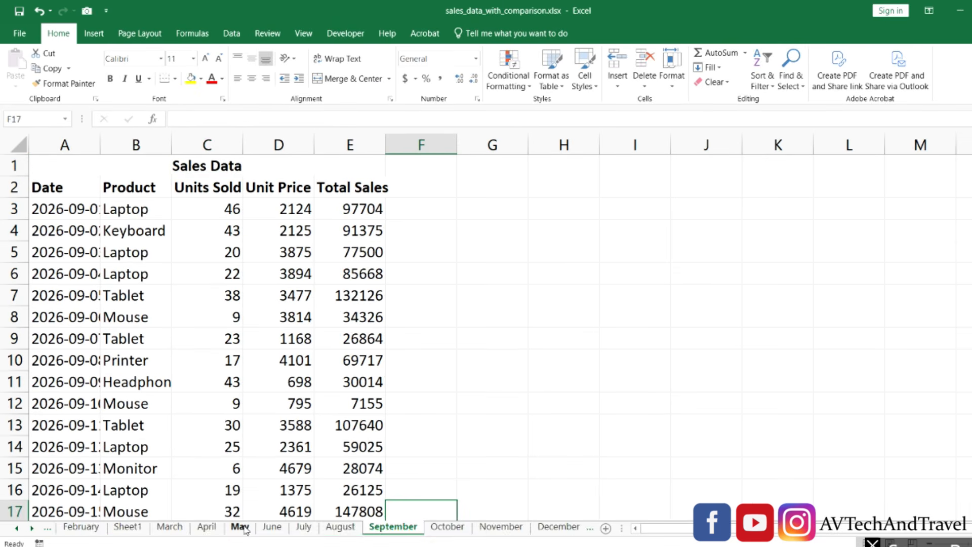
Check the Sales Data title on the individual May and April sheets.
left_click(242, 527)
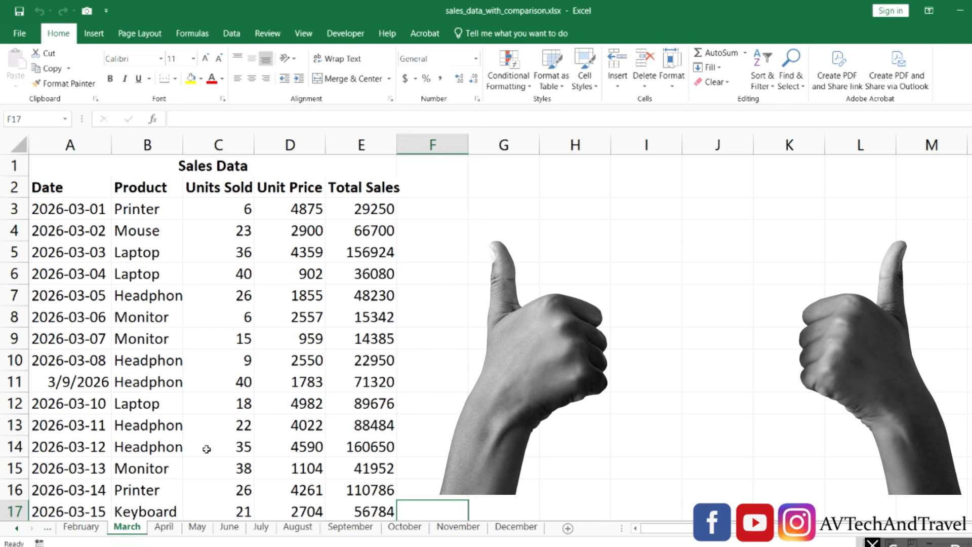
left_click(163, 529)
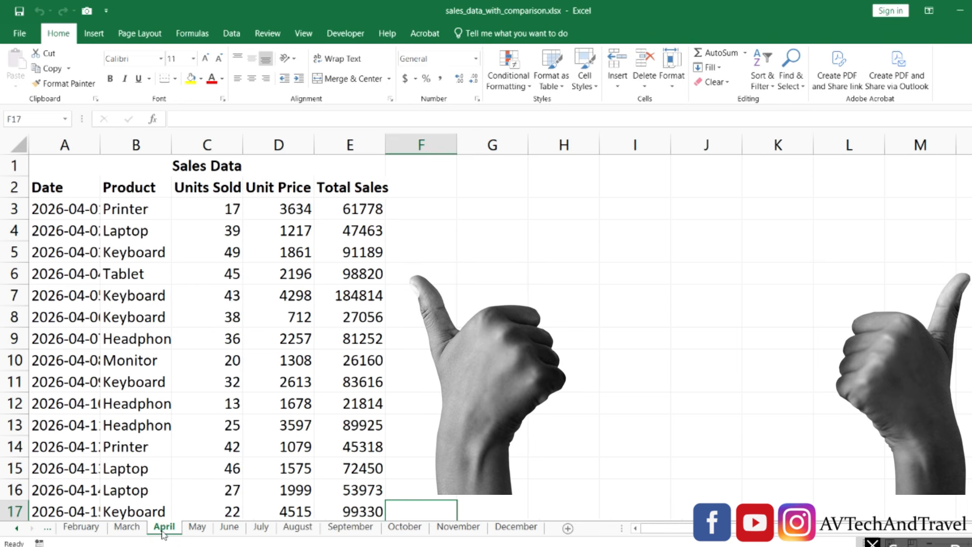